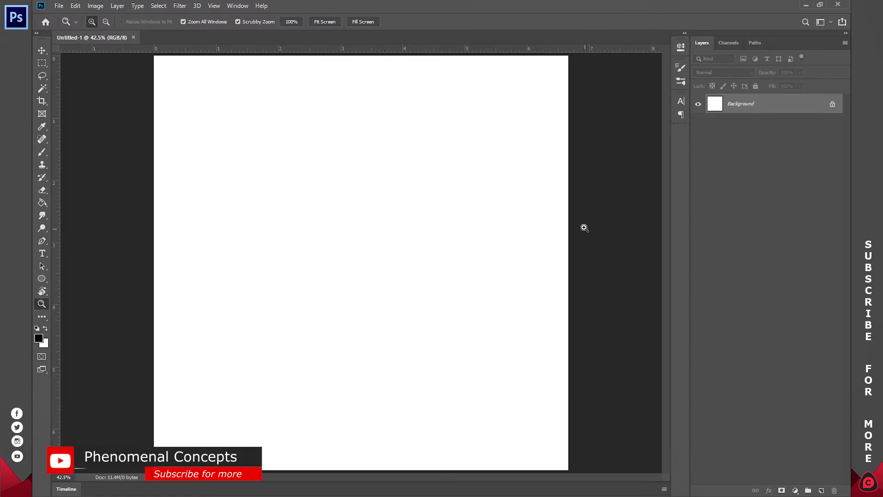
Open the couple photo IMG_1644 from Windows Photo Viewer in Adobe Photoshop CC 2019
{"action": "left_click", "coordinate": [352, 227], "text": "alt"}
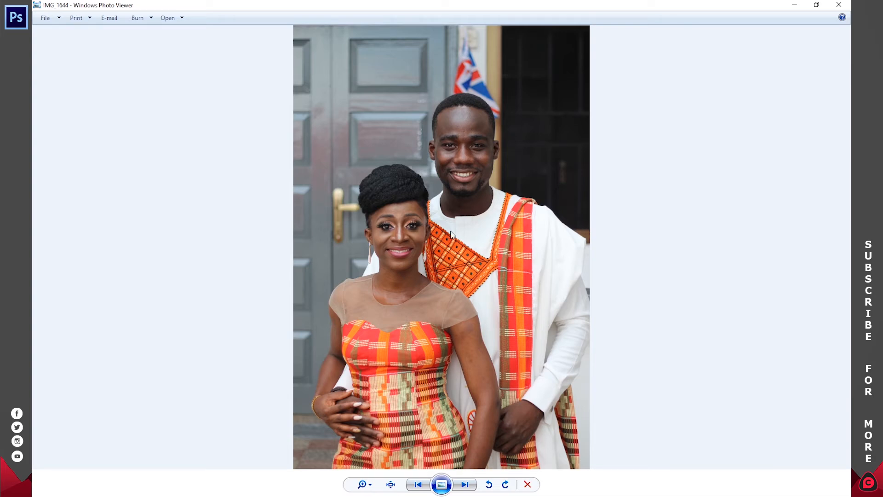
{"action": "right_click", "coordinate": [463, 143]}
{"action": "mouse_move", "coordinate": [473, 145]}
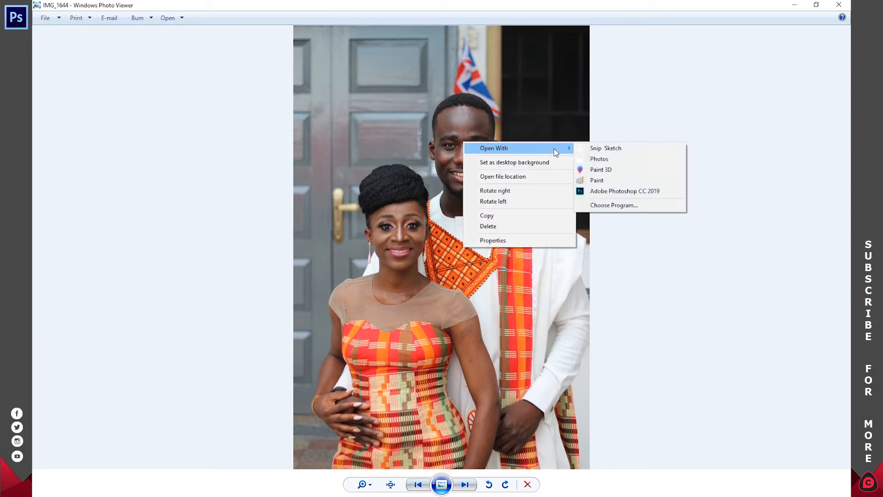
{"action": "left_click", "coordinate": [606, 190]}
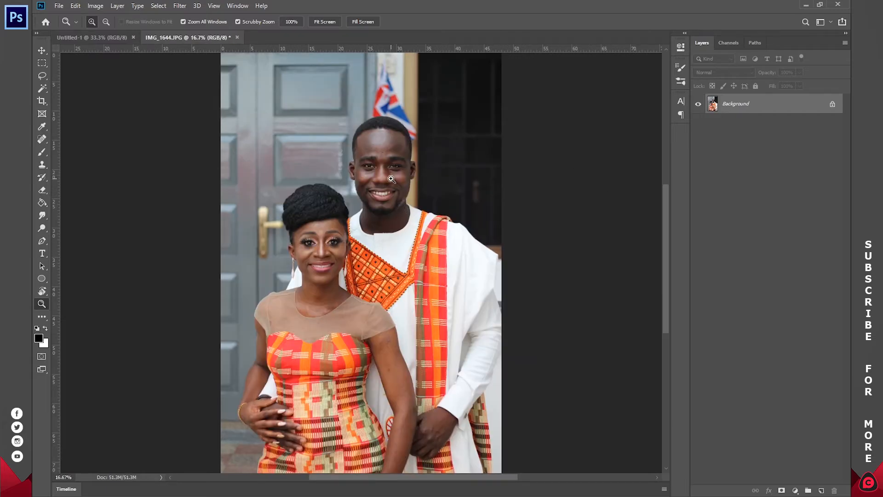
Unlock the photo's background layer and bring the photo into the Untitled-1 document
{"action": "left_click", "coordinate": [832, 105]}
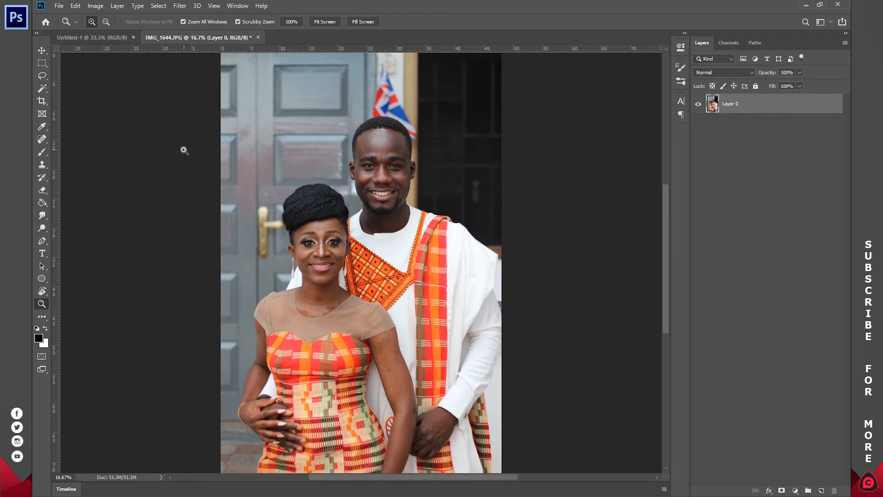
{"action": "left_click", "coordinate": [40, 52]}
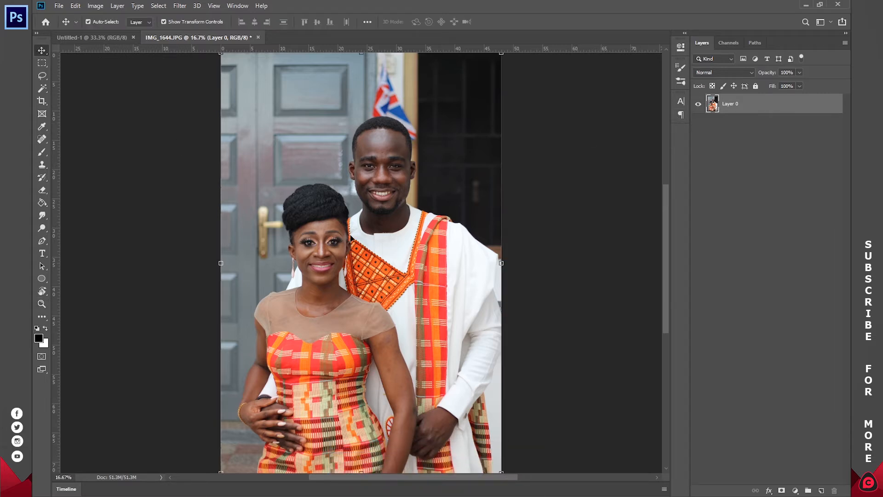
{"action": "left_click_drag", "start_coordinate": [389, 247], "coordinate": [343, 246]}
Position the photo on the left side of the canvas and scale it to about 46.25%
{"action": "left_click_drag", "start_coordinate": [626, 243], "coordinate": [357, 251]}
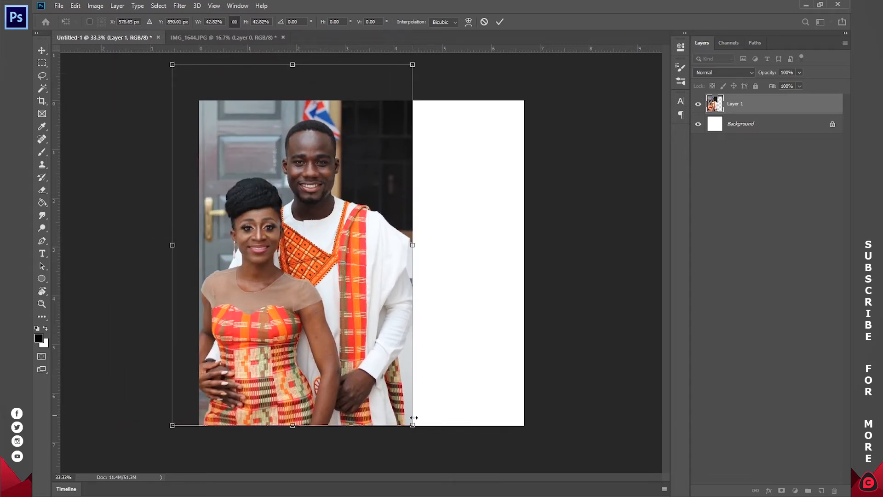
{"action": "left_click_drag", "start_coordinate": [413, 421], "coordinate": [432, 450]}
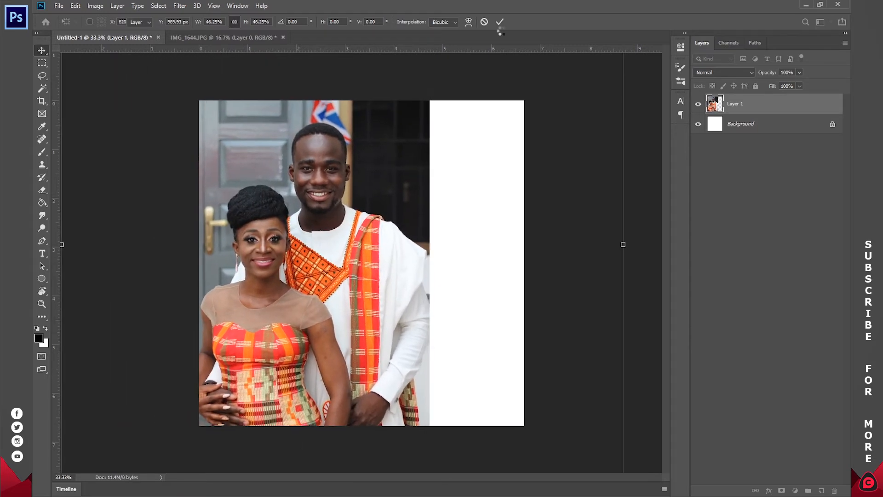
{"action": "key", "text": "Return"}
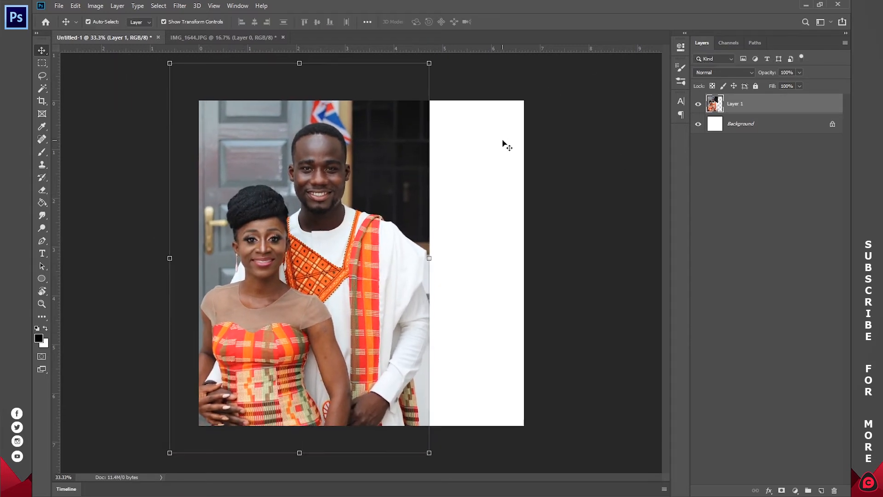
Draw a black rectangle about 727 by 1788 px over the right part of the photo
{"action": "left_click", "coordinate": [42, 278]}
{"action": "left_click", "coordinate": [85, 284]}
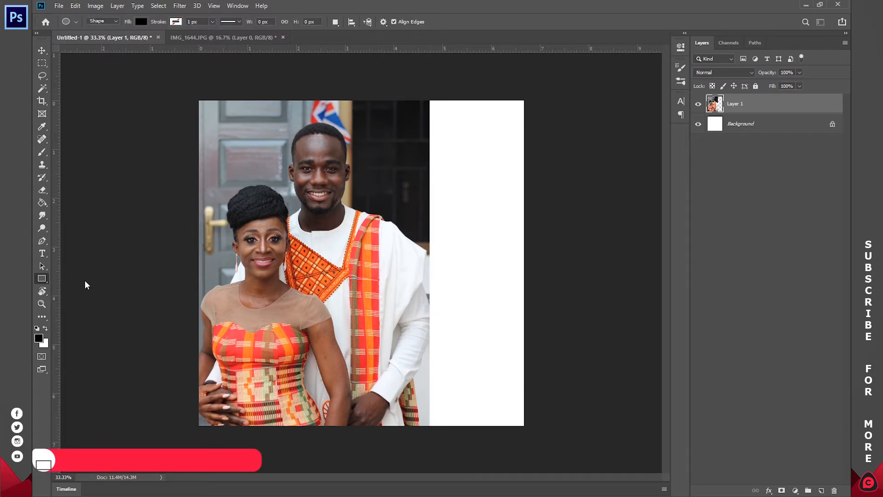
{"action": "left_click_drag", "start_coordinate": [368, 73], "coordinate": [487, 363]}
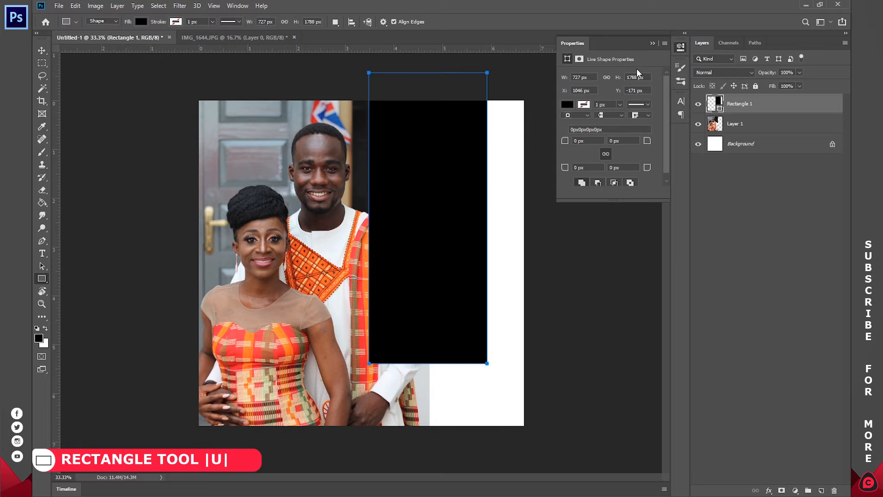
{"action": "left_click", "coordinate": [681, 47]}
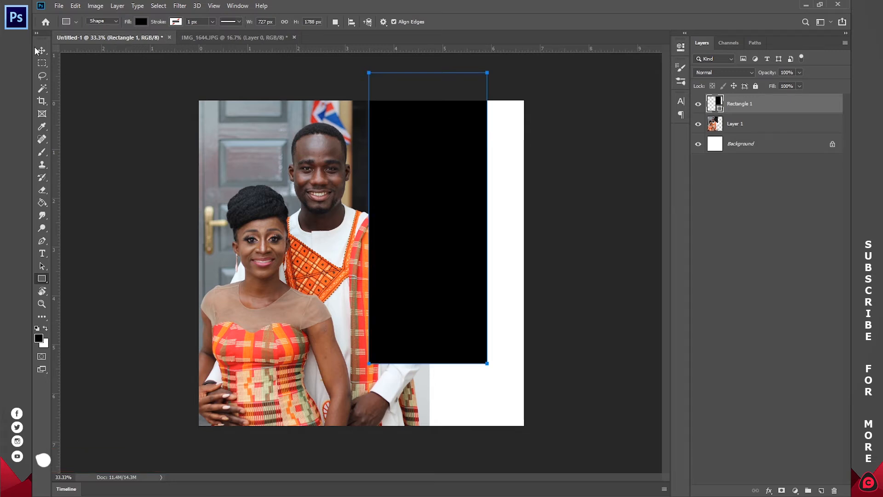
Move and stretch the black rectangle to 910 by 2000 px so it covers the right side of the canvas
{"action": "key", "text": "v"}
{"action": "left_click_drag", "start_coordinate": [424, 142], "coordinate": [456, 161]}
{"action": "left_click_drag", "start_coordinate": [405, 390], "coordinate": [376, 425]}
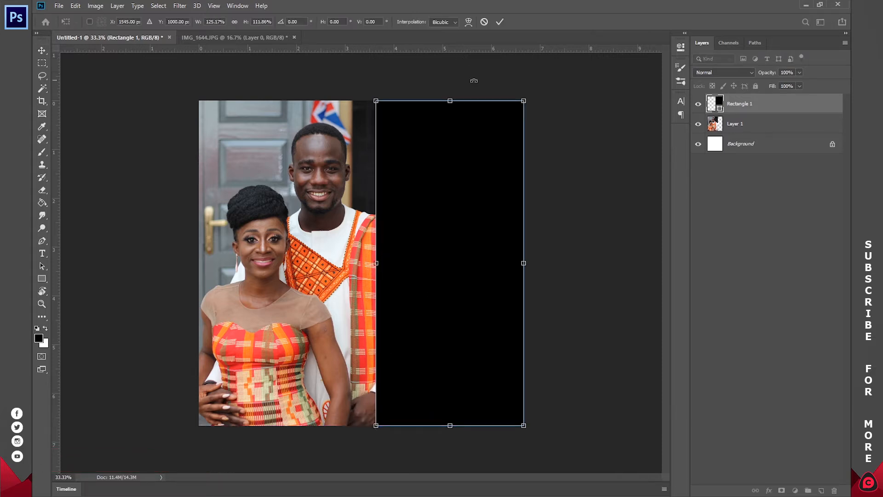
{"action": "left_click", "coordinate": [499, 23]}
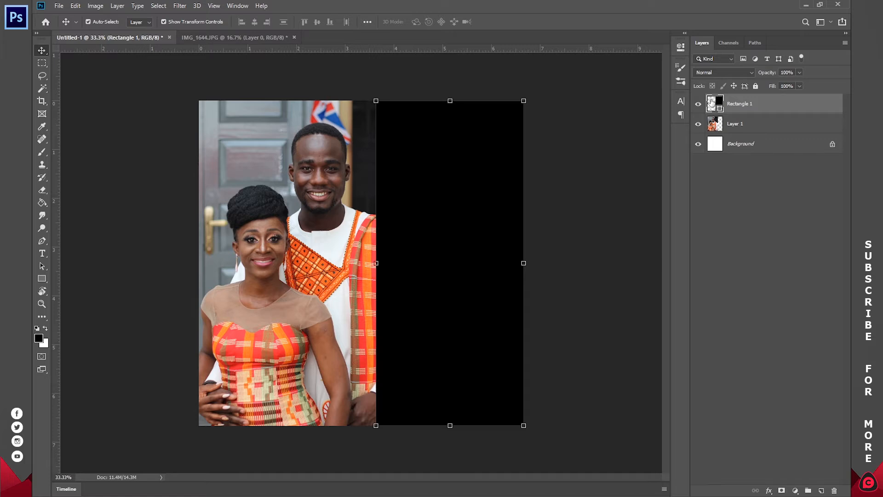
Recolour the rectangle dark red (400b10), starting from a red sampled from the man's patterned sash
{"action": "double_click", "coordinate": [716, 105]}
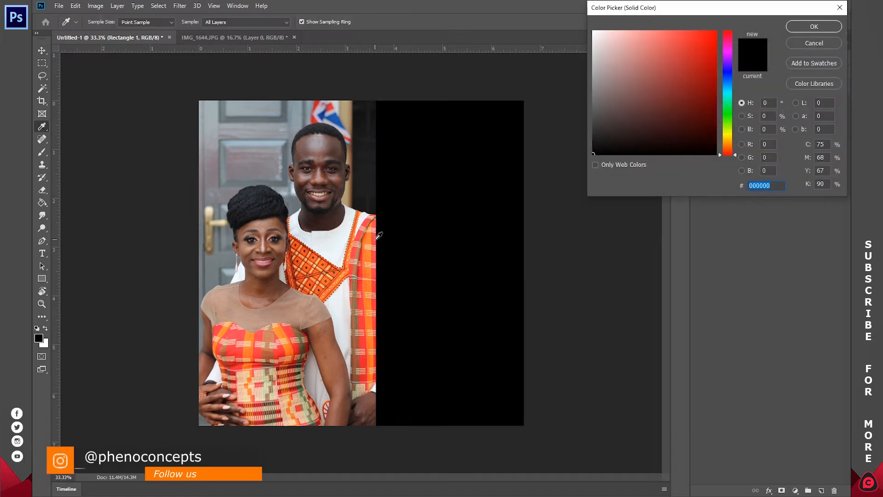
{"action": "left_click", "coordinate": [377, 236]}
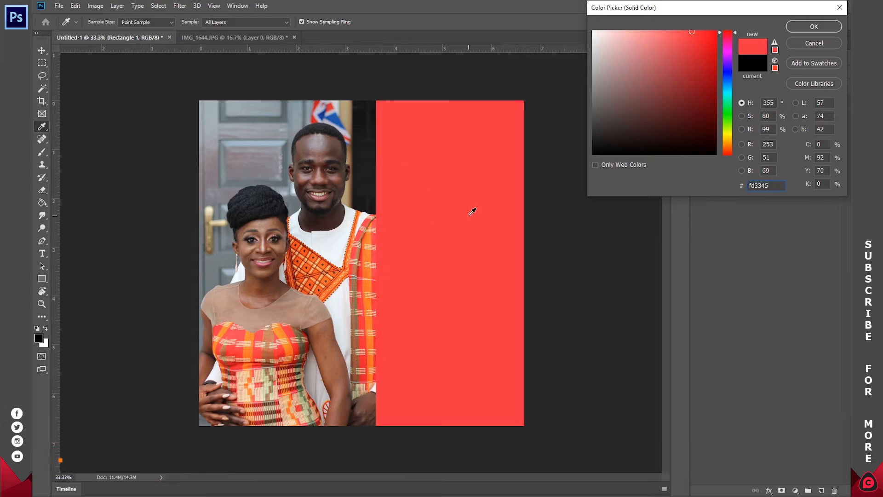
{"action": "left_click", "coordinate": [697, 114]}
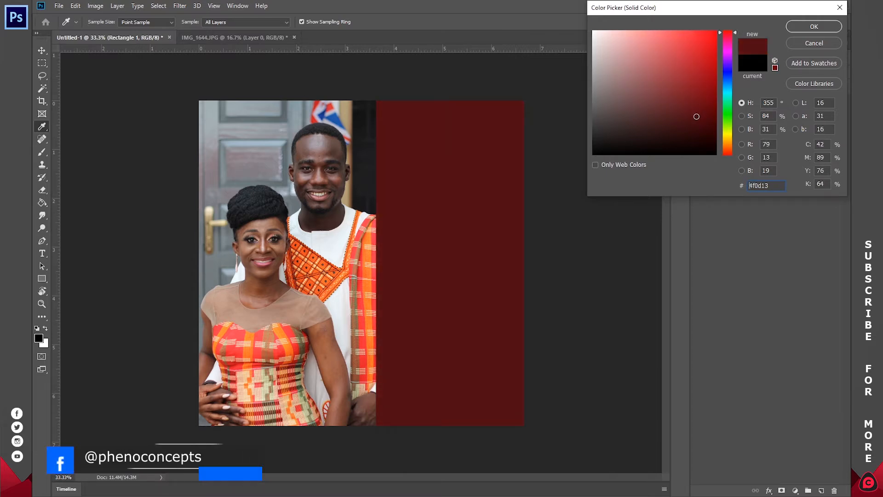
{"action": "left_click_drag", "start_coordinate": [697, 115], "coordinate": [729, 149]}
{"action": "left_click", "coordinate": [372, 243]}
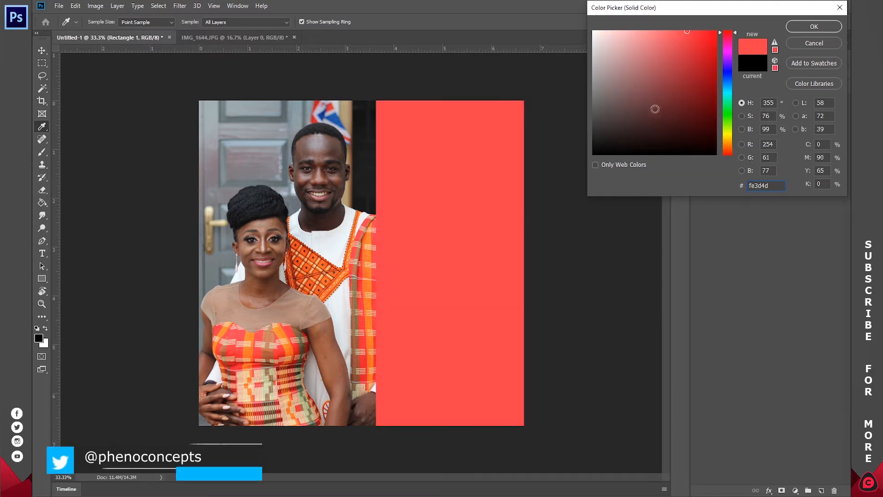
{"action": "left_click", "coordinate": [700, 131]}
{"action": "left_click_drag", "start_coordinate": [696, 132], "coordinate": [695, 124]}
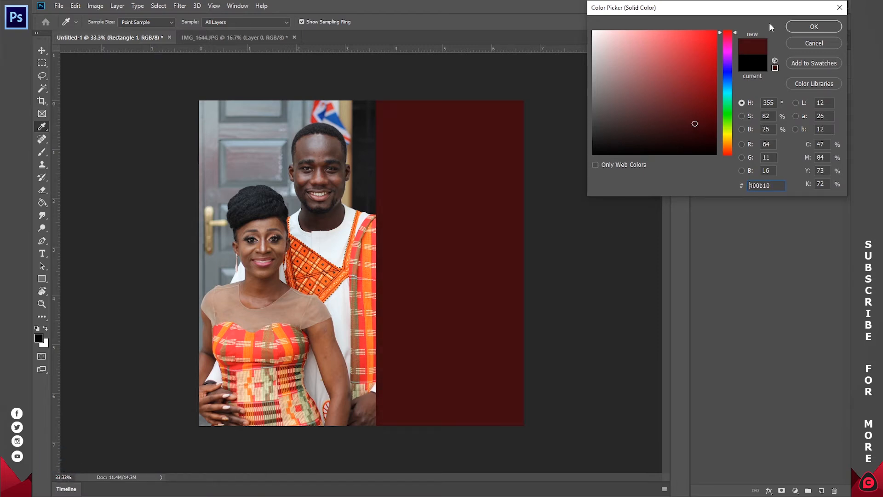
{"action": "left_click", "coordinate": [802, 28]}
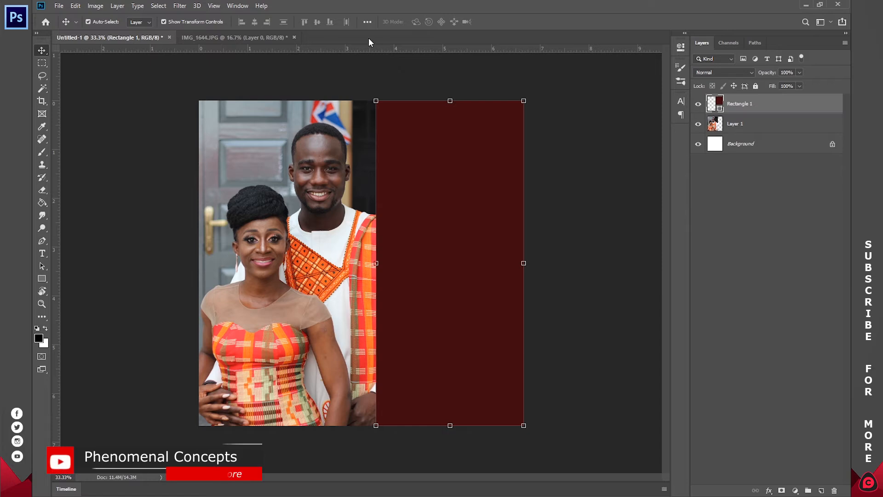
Close the IMG_1644.JPG document without saving its changes
{"action": "key", "text": "z"}
{"action": "left_click", "coordinate": [325, 22]}
{"action": "left_click", "coordinate": [281, 39]}
{"action": "left_click", "coordinate": [293, 37]}
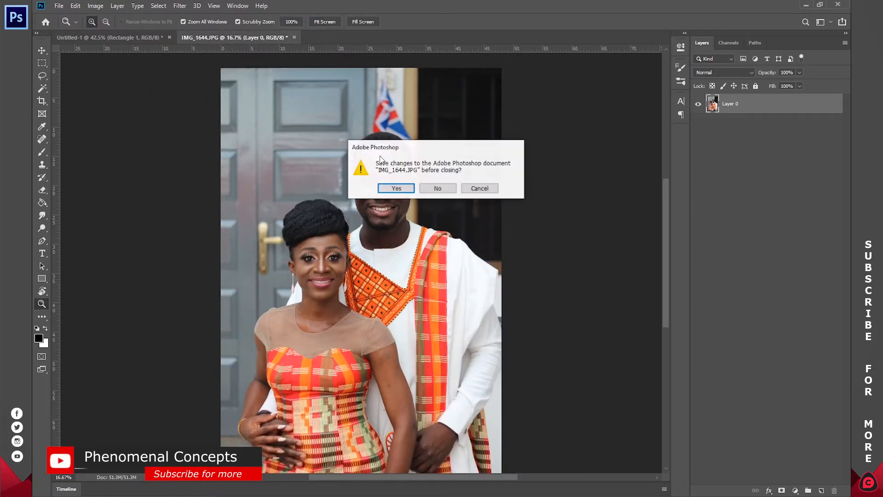
{"action": "left_click", "coordinate": [437, 189]}
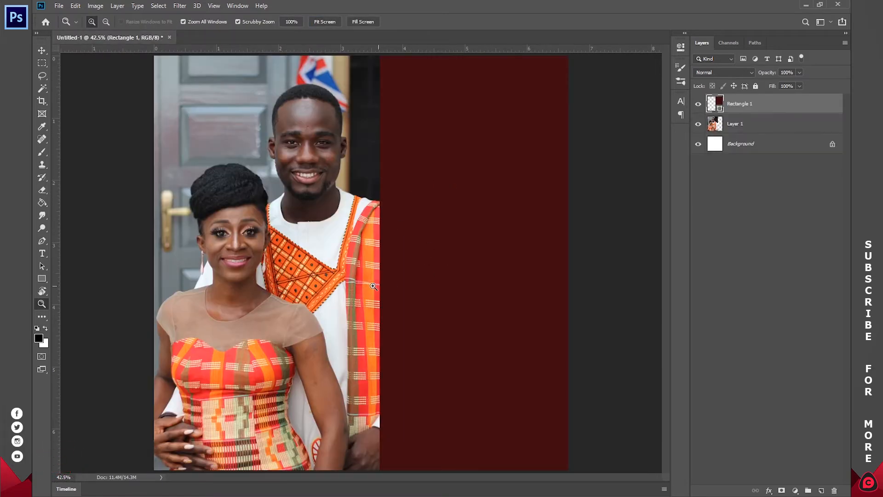
Draw a circle about 528 px in diameter over the middle of the photo with the Ellipse tool
{"action": "key", "text": "ctrl+minus"}
{"action": "left_click", "coordinate": [42, 278]}
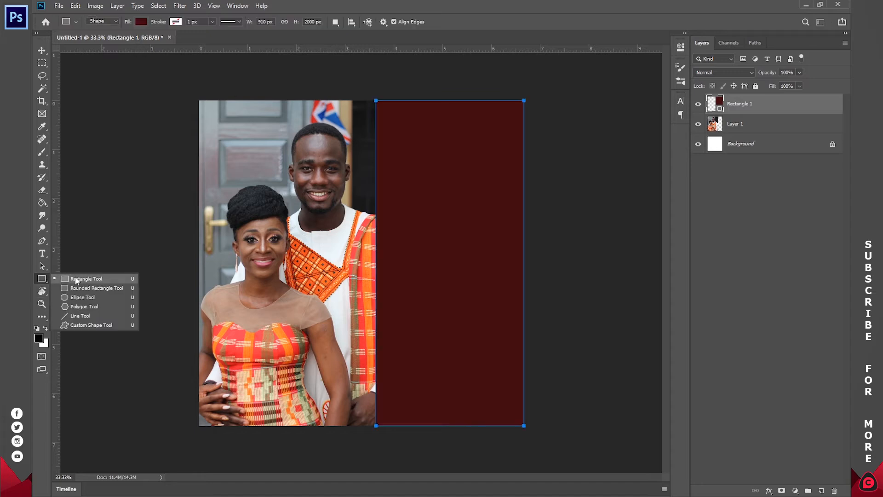
{"action": "left_click", "coordinate": [94, 296]}
{"action": "left_click_drag", "start_coordinate": [272, 197], "coordinate": [358, 302]}
{"action": "left_click", "coordinate": [681, 47]}
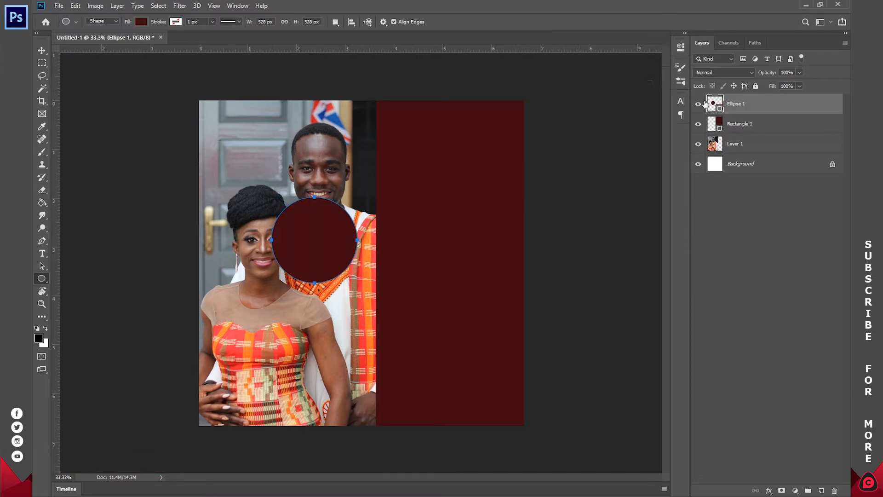
Fill the circle with white (ffffff) and move it onto the upper part of the dark red rectangle
{"action": "double_click", "coordinate": [712, 105]}
{"action": "type", "text": "ffffff"}
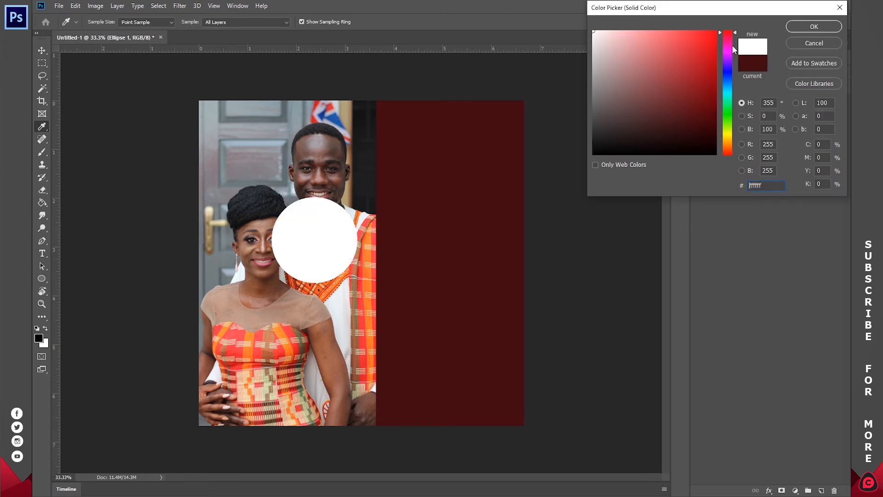
{"action": "left_click", "coordinate": [812, 26]}
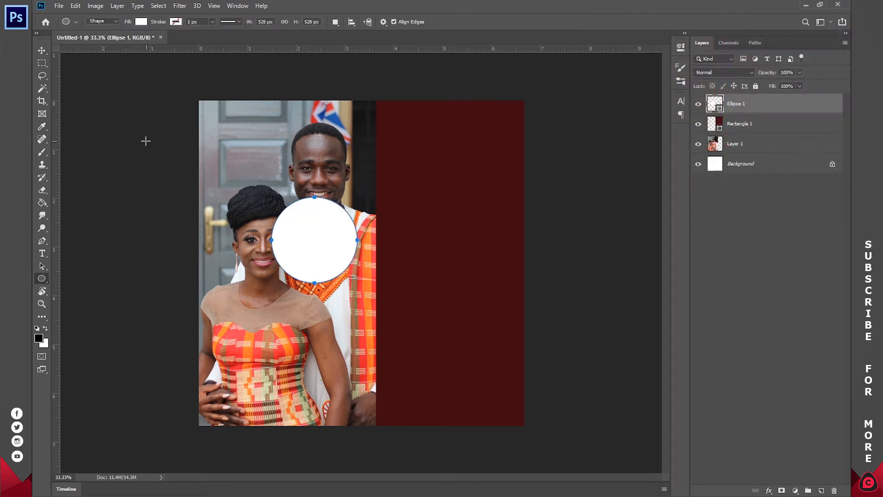
{"action": "left_click", "coordinate": [42, 50]}
{"action": "left_click_drag", "start_coordinate": [336, 233], "coordinate": [471, 167]}
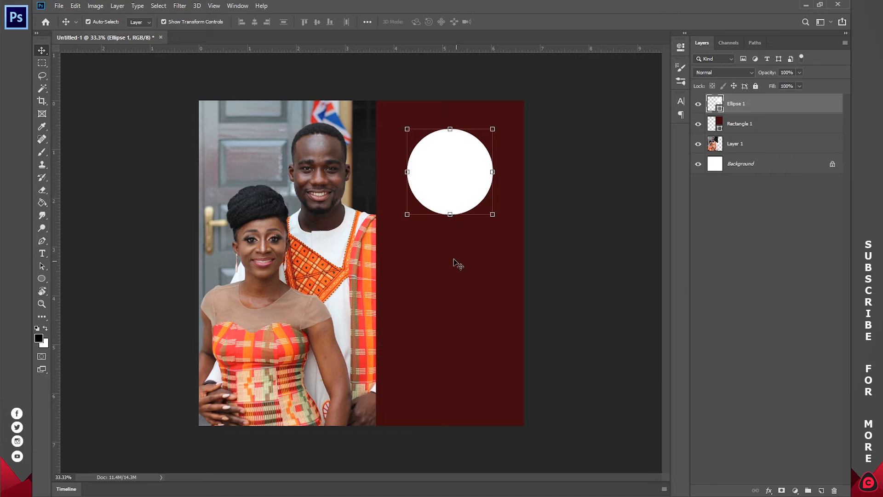
Place a vertical guide through the dark red rectangle's centre and shift the white circle slightly upward along it
{"action": "left_click", "coordinate": [471, 240]}
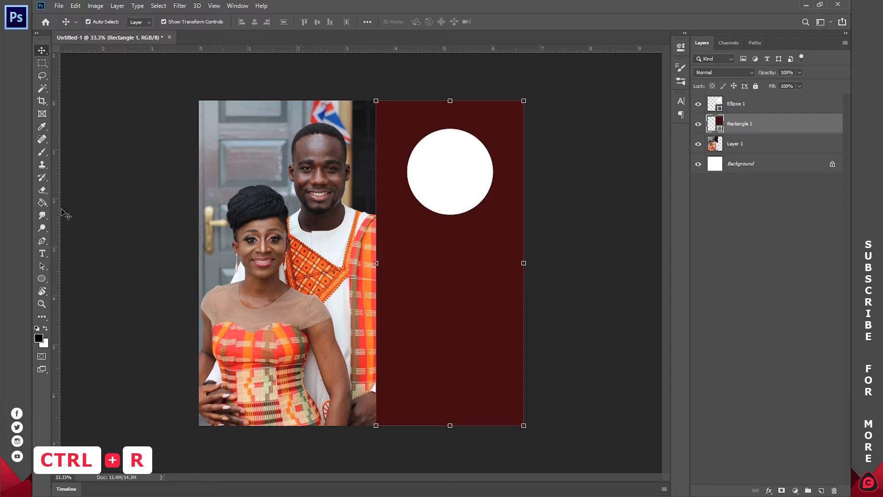
{"action": "left_click_drag", "start_coordinate": [56, 209], "coordinate": [454, 206]}
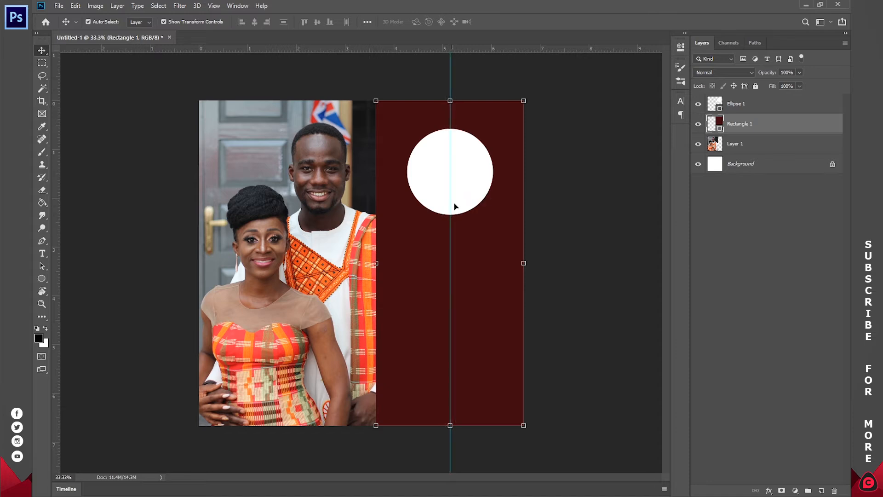
{"action": "mouse_move", "coordinate": [465, 173]}
{"action": "left_mouse_down"}
{"action": "mouse_move", "coordinate": [467, 188]}
{"action": "mouse_move", "coordinate": [465, 159]}
{"action": "mouse_move", "coordinate": [466, 169]}
{"action": "left_mouse_up"}
{"action": "left_click", "coordinate": [759, 256]}
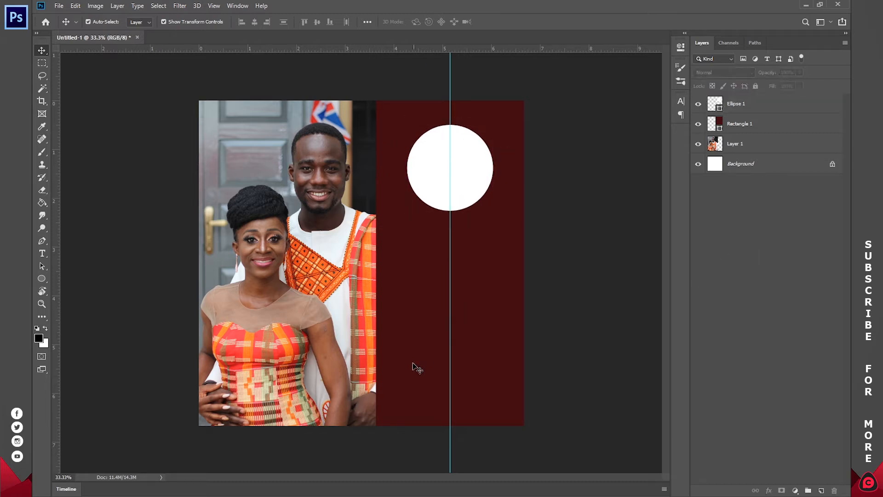
Switch to the Word document, copy the selected invitation text, and return to Photoshop
{"action": "key", "text": "alt+Tab"}
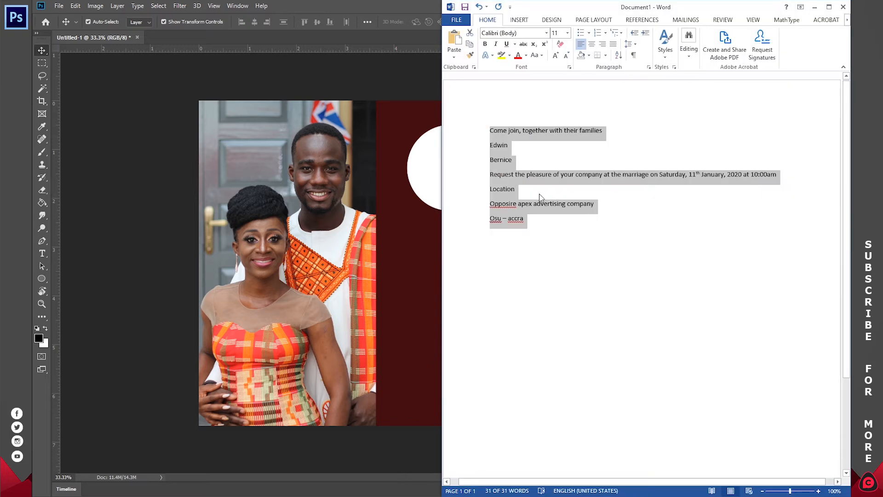
{"action": "right_click", "coordinate": [499, 191]}
{"action": "left_click", "coordinate": [514, 204]}
{"action": "left_click", "coordinate": [815, 7]}
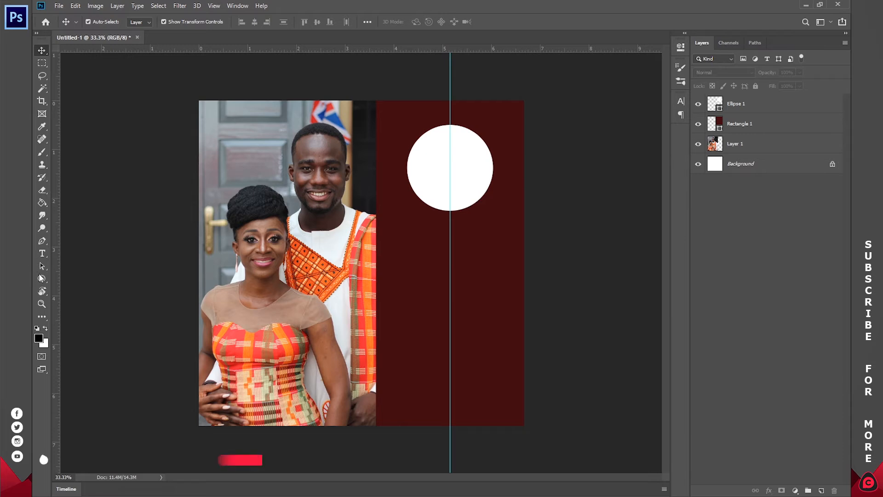
Paste the copied invitation text as a white text layer below the circle, with white as the foreground colour
{"action": "left_click", "coordinate": [43, 254]}
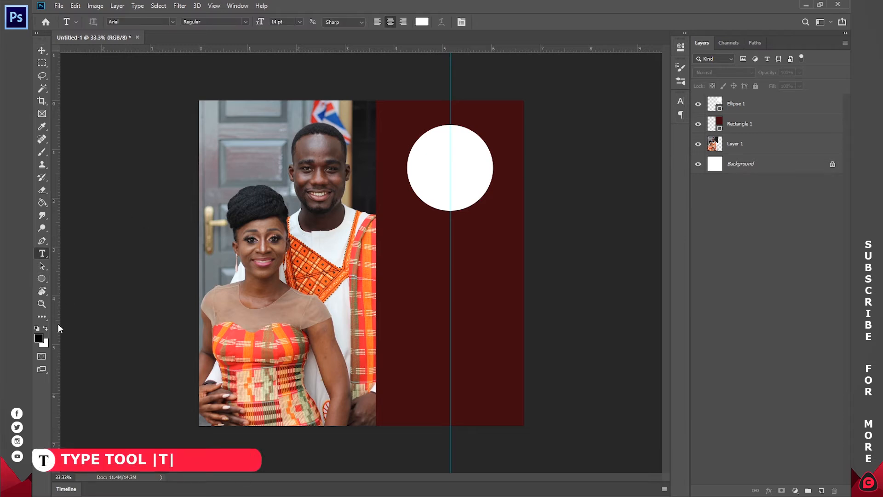
{"action": "left_click", "coordinate": [46, 328]}
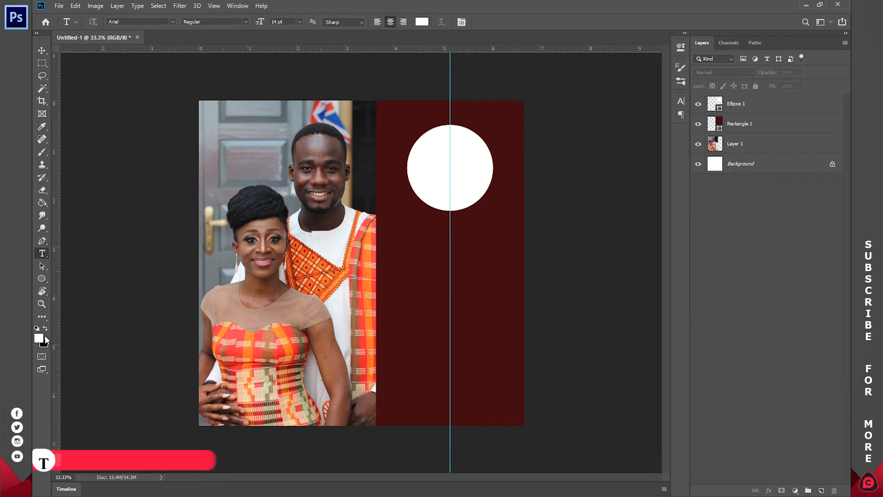
{"action": "left_click", "coordinate": [419, 264]}
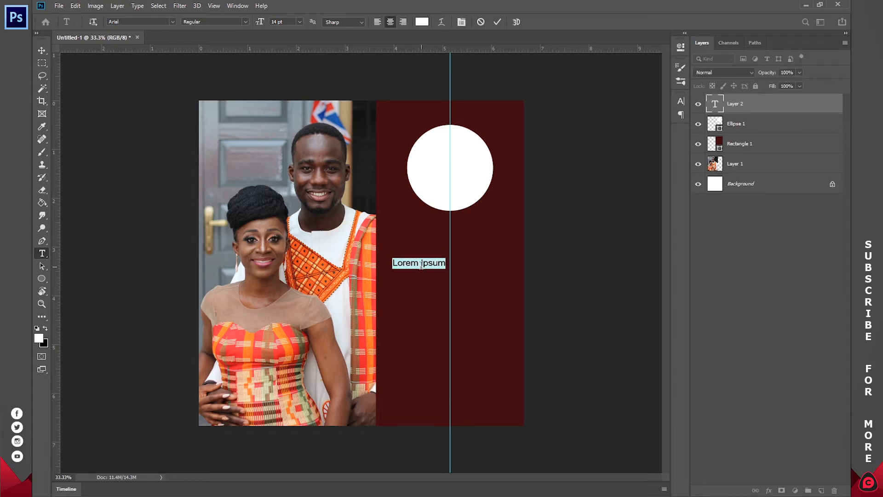
{"action": "key", "text": "ctrl+v"}
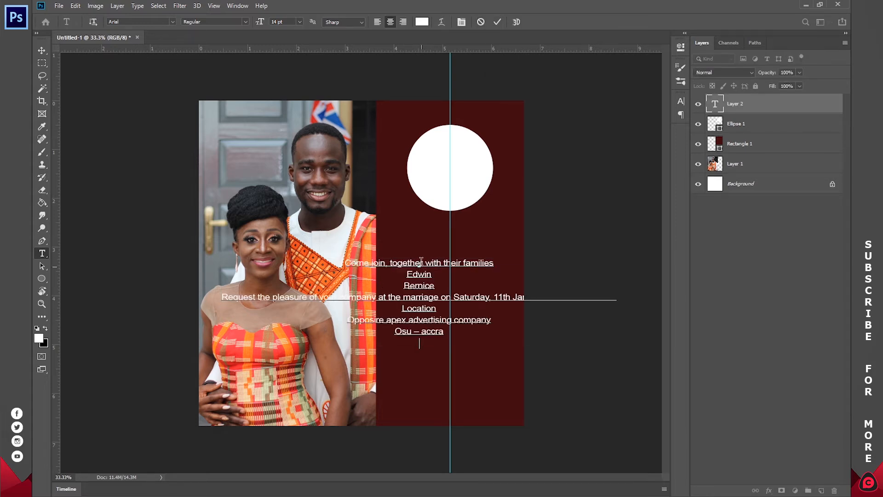
Discard the pasted single-line text and paste the invitation text into a text box drawn on the dark red panel below the circle
{"action": "left_click", "coordinate": [480, 23]}
{"action": "left_click_drag", "start_coordinate": [387, 224], "coordinate": [514, 407]}
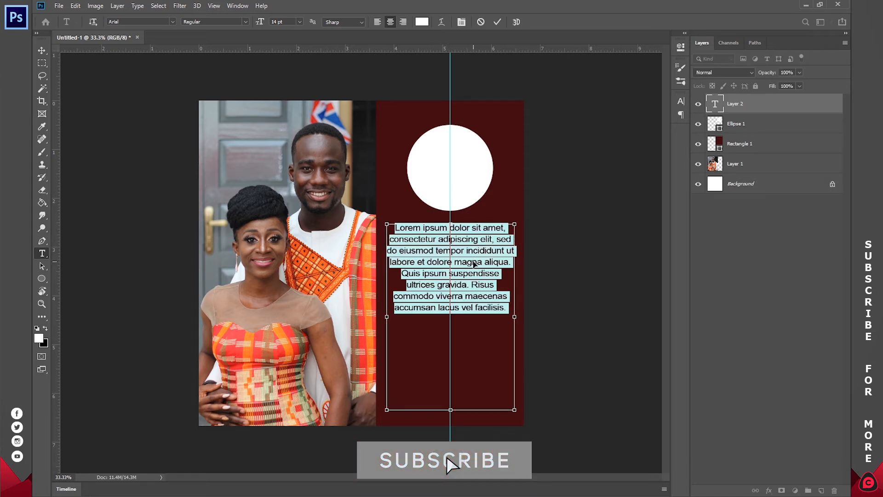
{"action": "key", "text": "ctrl+v"}
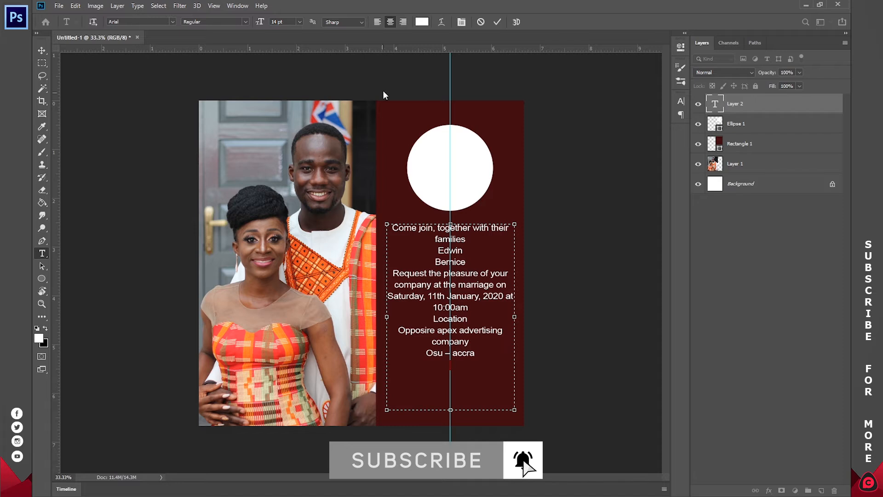
Apply All Caps to the entire invitation text in the text box
{"action": "left_click_drag", "start_coordinate": [467, 261], "coordinate": [433, 252]}
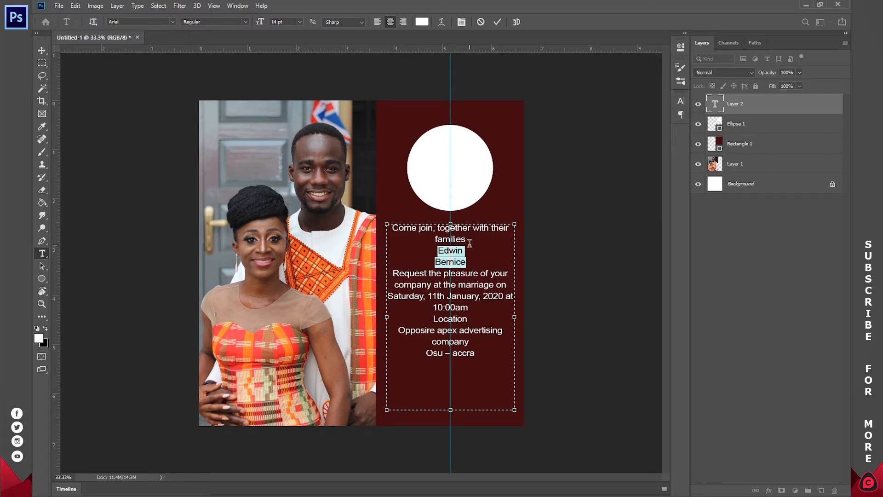
{"action": "key", "text": "ctrl+a"}
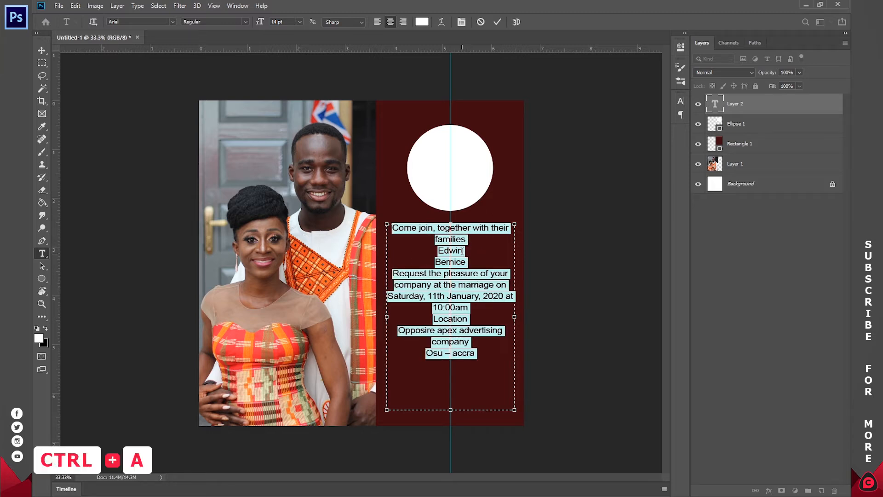
{"action": "left_click", "coordinate": [238, 5]}
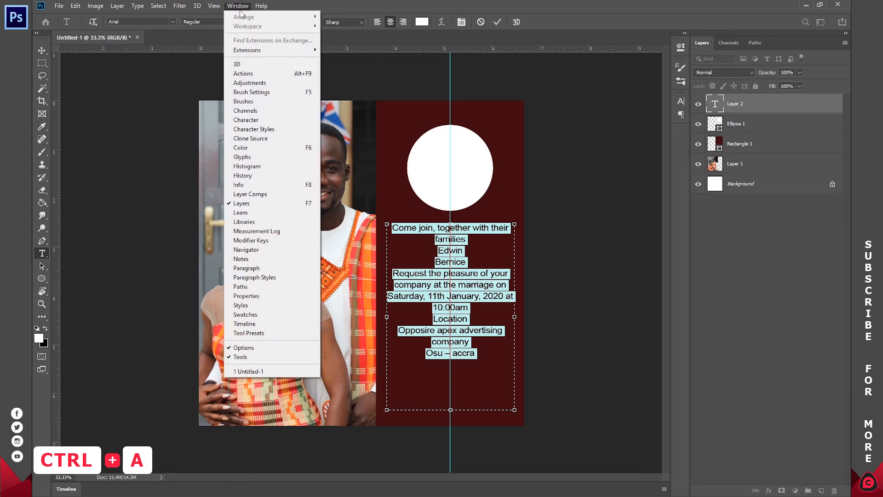
{"action": "left_click", "coordinate": [252, 121]}
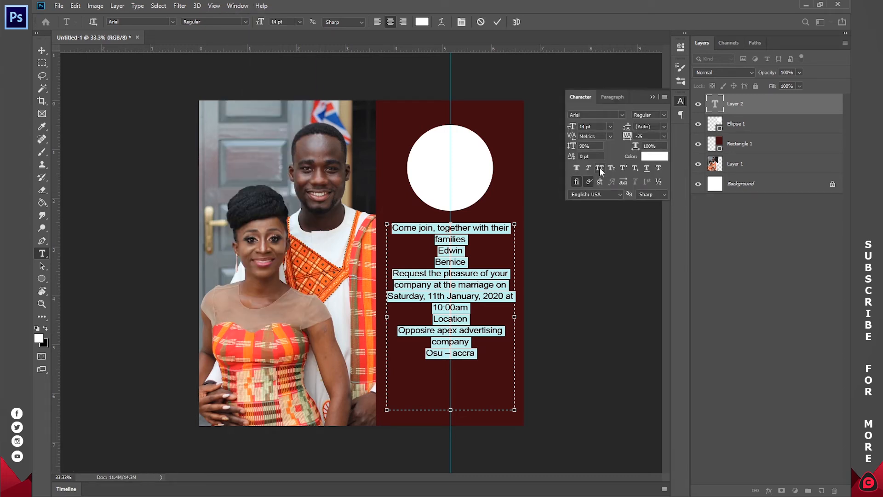
{"action": "left_click", "coordinate": [599, 167]}
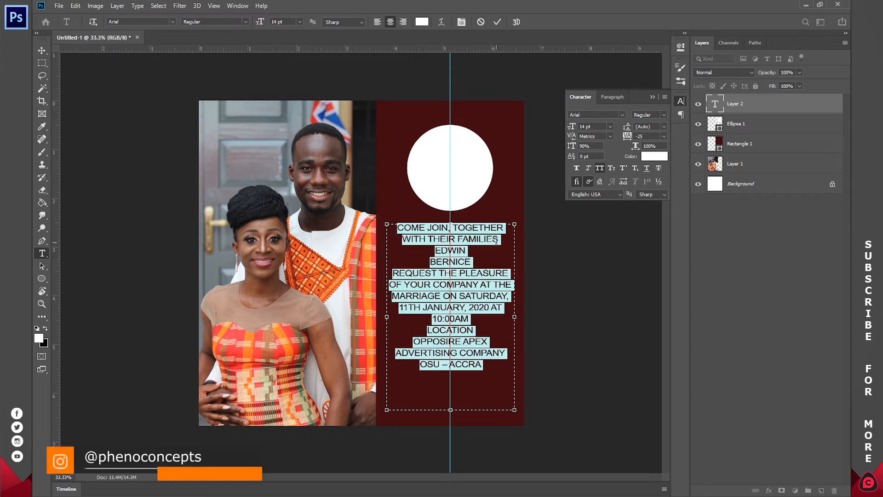
Copy the couple's names, delete them from the invitation text, and leave several blank lines in their place
{"action": "left_click", "coordinate": [454, 261]}
{"action": "left_click_drag", "start_coordinate": [472, 261], "coordinate": [436, 252]}
{"action": "key", "text": "ctrl+c"}
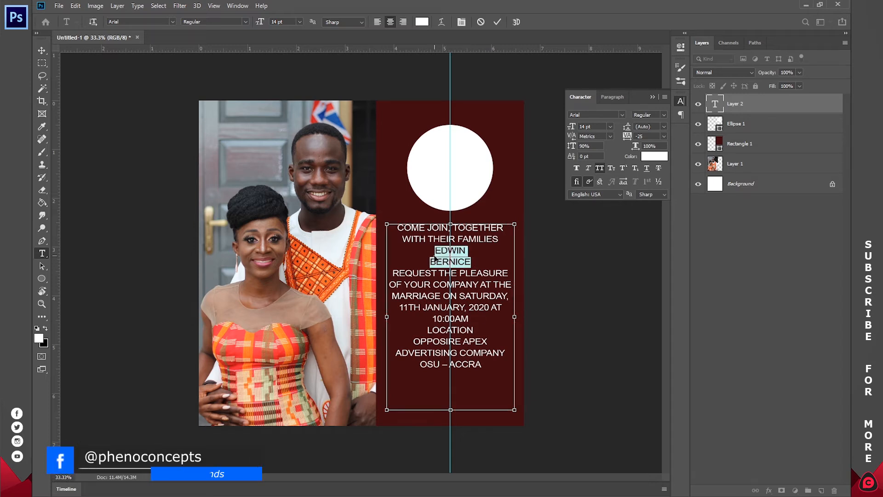
{"action": "key", "text": "BackSpace"}
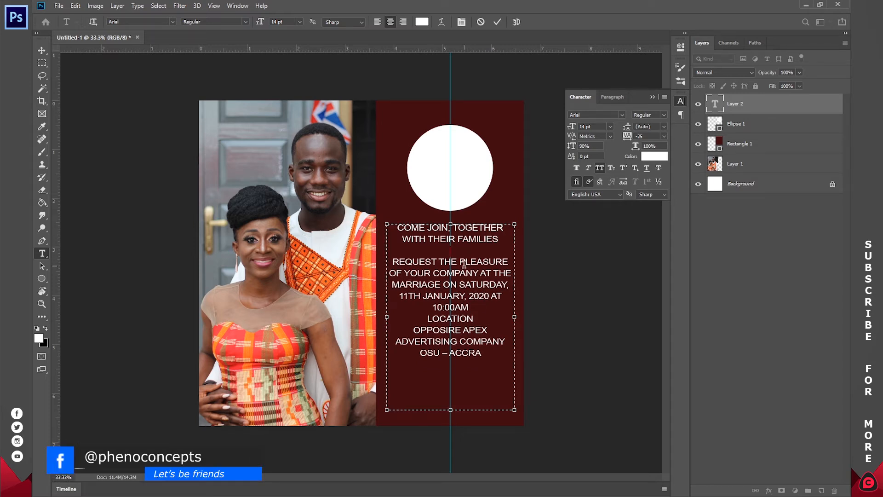
{"action": "key", "text": "Return"}
{"action": "key", "text": "Return"}
{"action": "key", "text": "Return"}
{"action": "key", "text": "Return"}
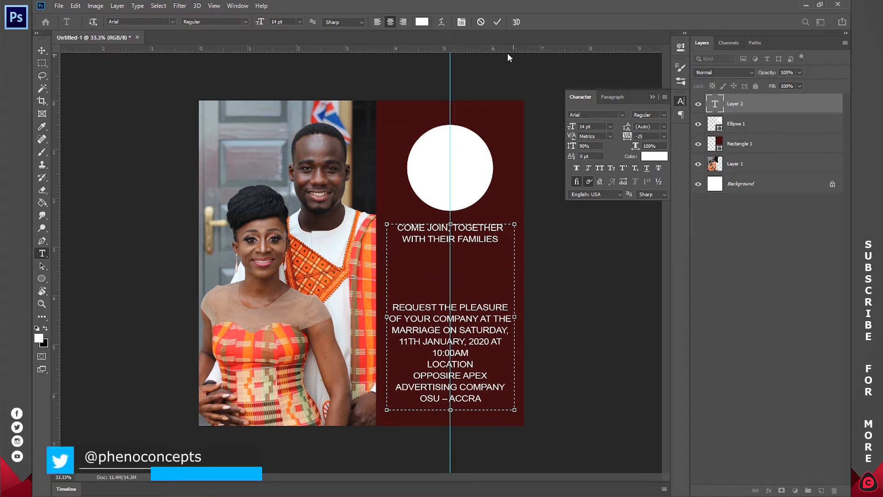
{"action": "left_click", "coordinate": [496, 22]}
Paste the copied names as a separate text layer, keep only the groom's name, and place it below the opening lines
{"action": "key", "text": "z"}
{"action": "left_click", "coordinate": [487, 351]}
{"action": "left_click_drag", "start_coordinate": [517, 307], "coordinate": [382, 275]}
{"action": "key", "text": "t"}
{"action": "left_click", "coordinate": [301, 144]}
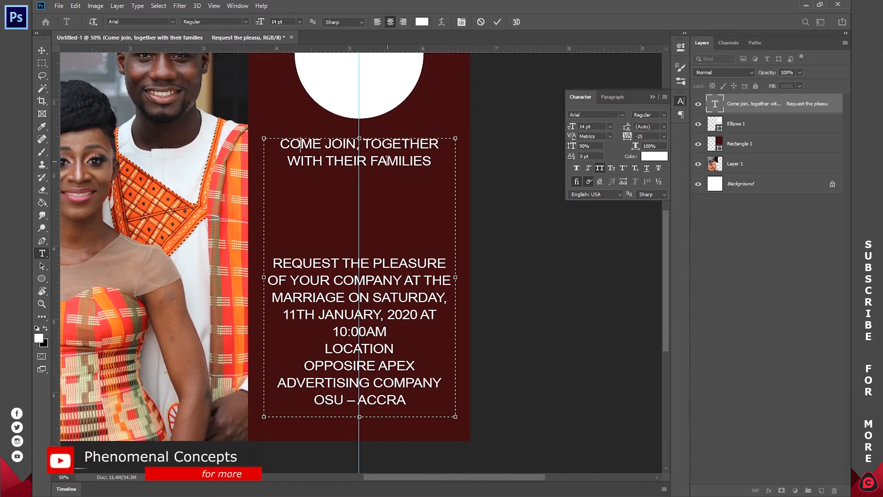
{"action": "left_click", "coordinate": [497, 23]}
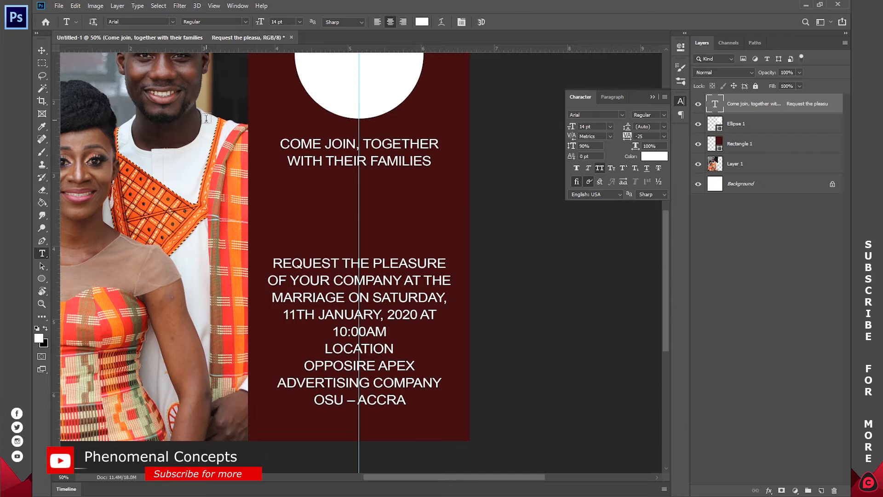
{"action": "left_click", "coordinate": [206, 119]}
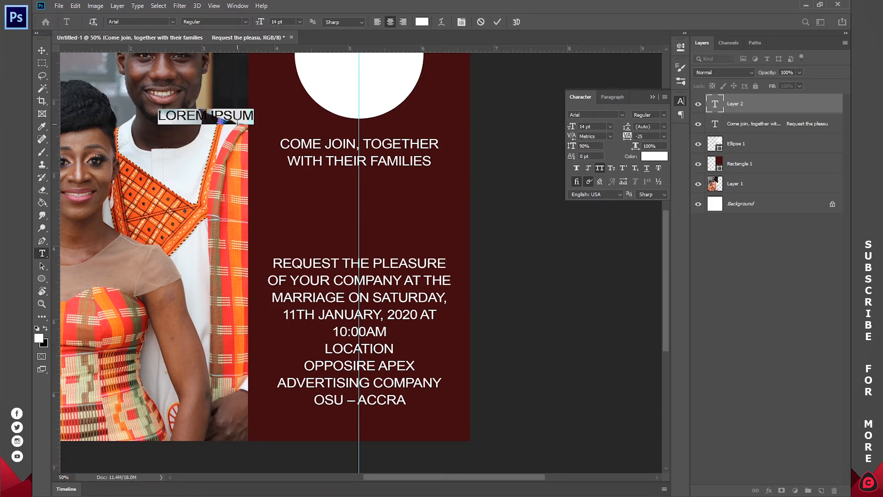
{"action": "key", "text": "ctrl+v"}
{"action": "double_click", "coordinate": [221, 132]}
{"action": "key", "text": "BackSpace"}
{"action": "left_click_drag", "start_coordinate": [252, 151], "coordinate": [350, 221]}
{"action": "double_click", "coordinate": [305, 186]}
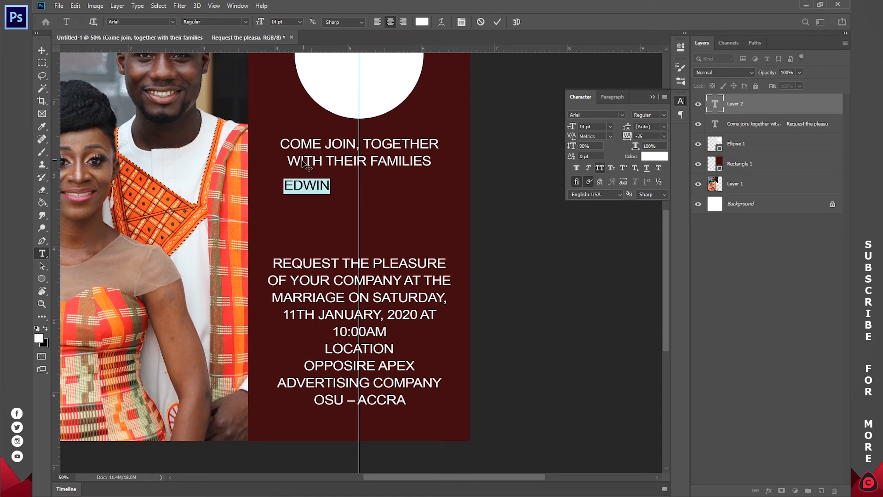
Turn off All Caps for the groom's name and set its font to Brush Script MT Italic
{"action": "left_click", "coordinate": [599, 168]}
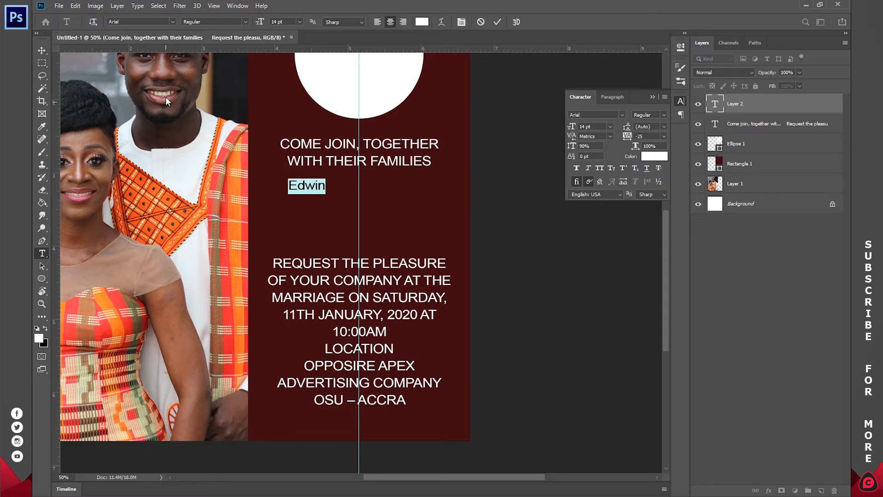
{"action": "left_click", "coordinate": [173, 21]}
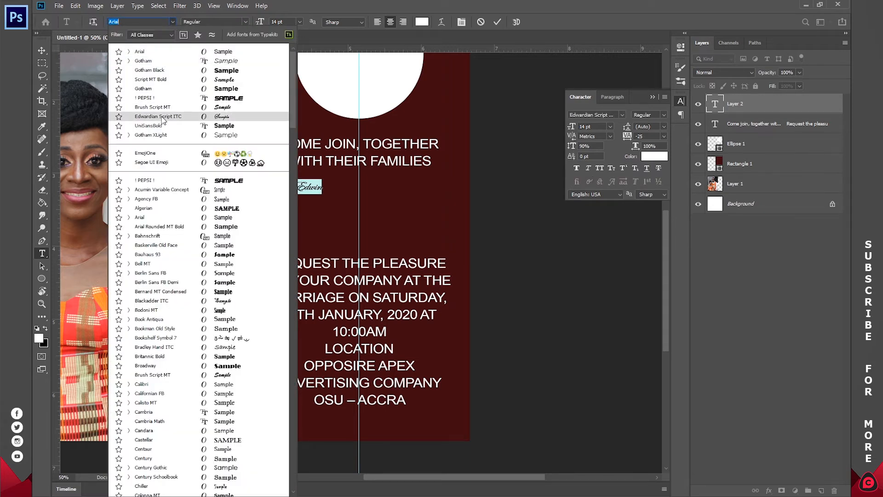
{"action": "left_click", "coordinate": [157, 117]}
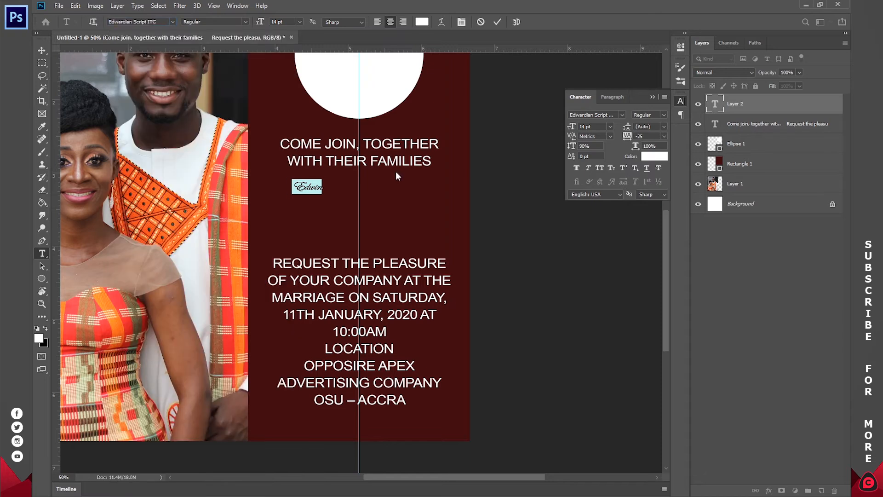
{"action": "left_click", "coordinate": [165, 23]}
{"action": "type", "text": "script"}
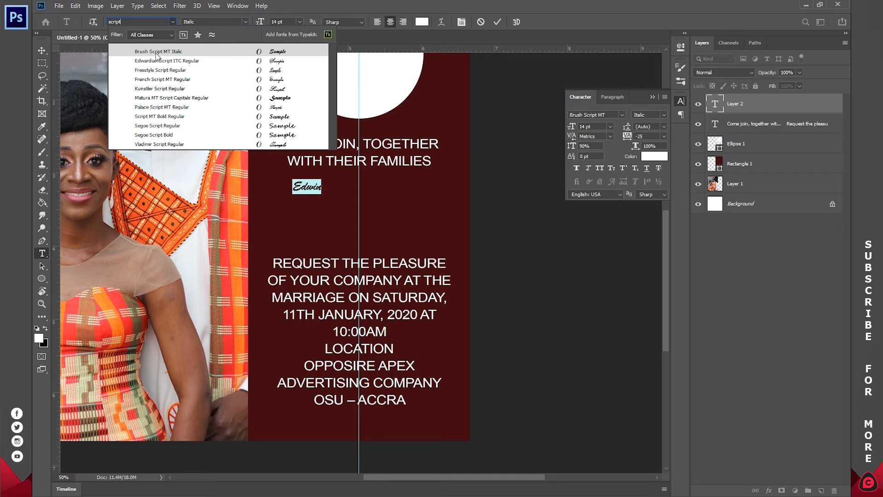
{"action": "left_click", "coordinate": [157, 51]}
Set the groom's name to 48 pt and move it just under the opening lines
{"action": "left_click", "coordinate": [279, 22]}
{"action": "type", "text": "62"}
{"action": "key", "text": "Return"}
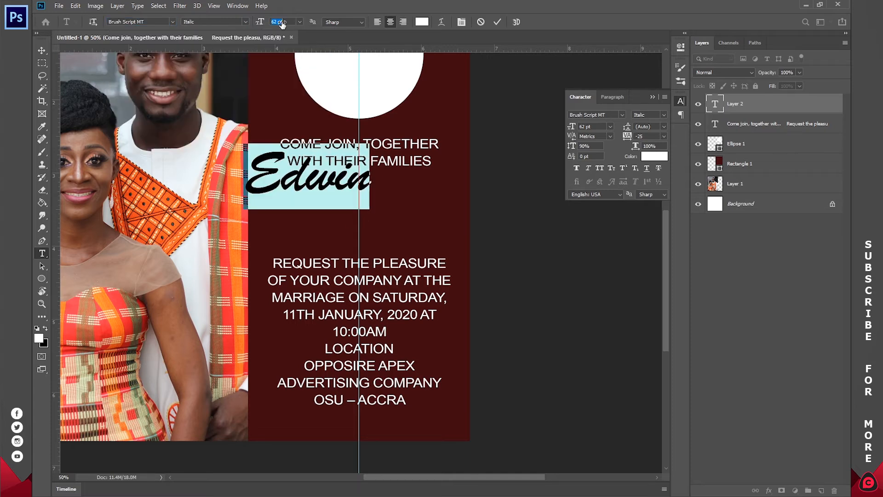
{"action": "type", "text": "50"}
{"action": "key", "text": "Return"}
{"action": "left_click", "coordinate": [299, 21]}
{"action": "left_click", "coordinate": [289, 125]}
{"action": "left_click", "coordinate": [328, 184]}
{"action": "left_click_drag", "start_coordinate": [340, 217], "coordinate": [348, 234]}
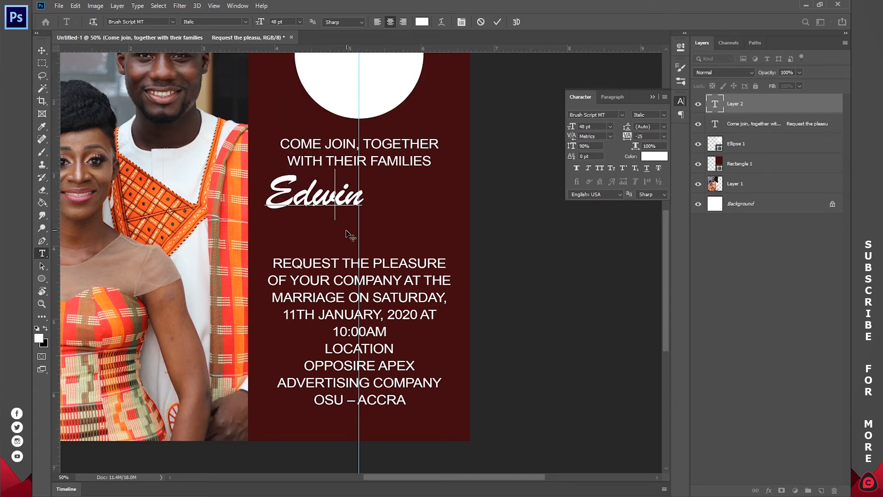
{"action": "left_click", "coordinate": [497, 22]}
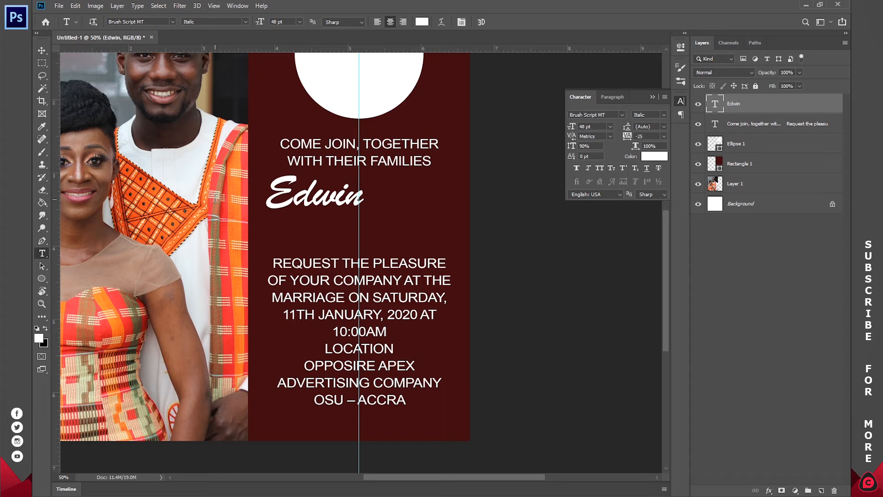
Add the bride's name as a separate text layer in the same script style, below and to the right of the groom's name
{"action": "left_click", "coordinate": [215, 198]}
{"action": "type", "text": "Bernice"}
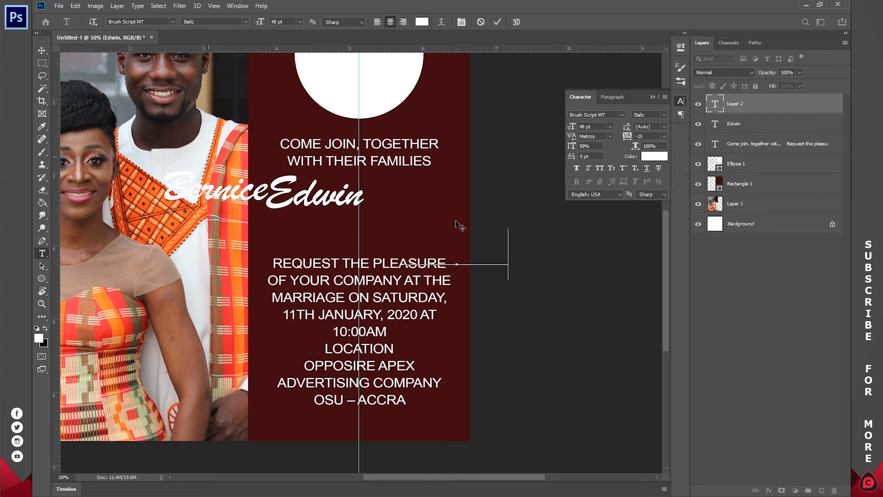
{"action": "left_click_drag", "start_coordinate": [456, 220], "coordinate": [398, 200]}
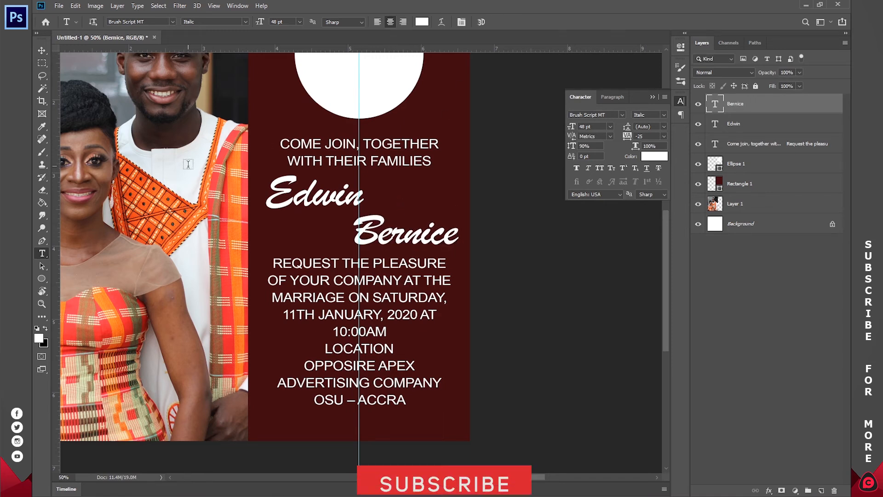
Add an "&" as its own text layer between the two names and set its size to 24 pt
{"action": "left_click", "coordinate": [188, 165]}
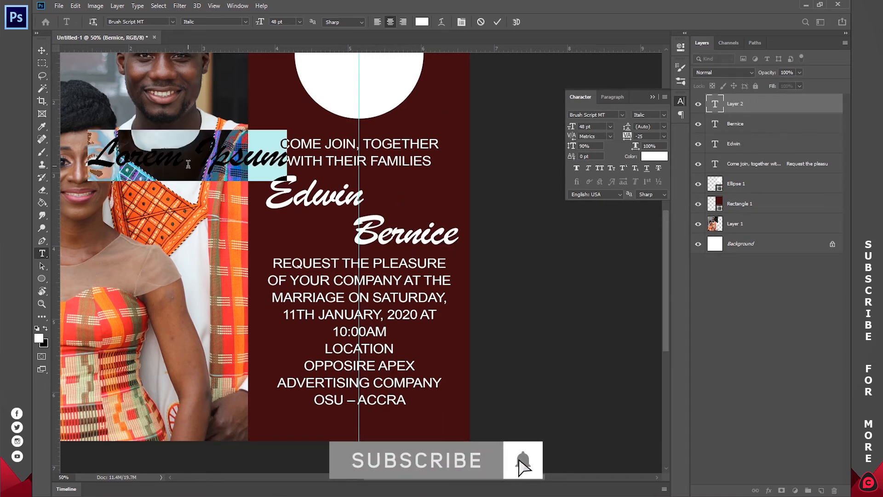
{"action": "type", "text": "&"}
{"action": "left_click_drag", "start_coordinate": [199, 193], "coordinate": [343, 259]}
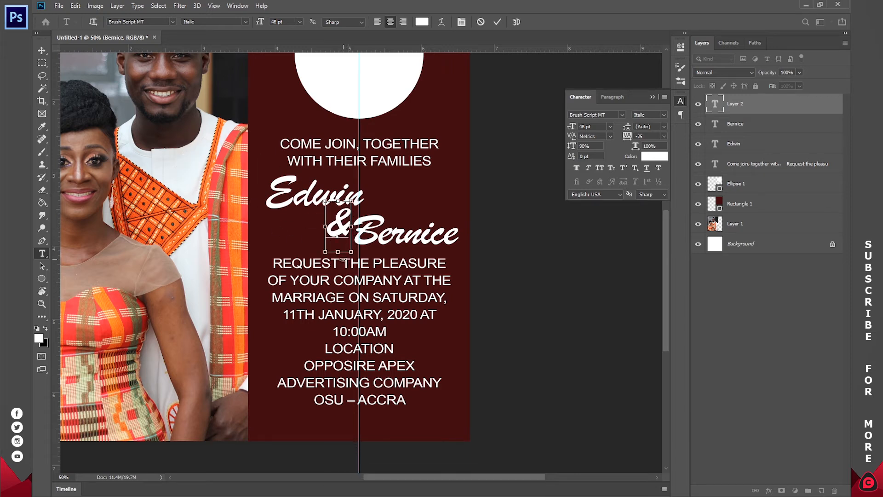
{"action": "key", "text": "ctrl+a"}
{"action": "left_click", "coordinate": [299, 22]}
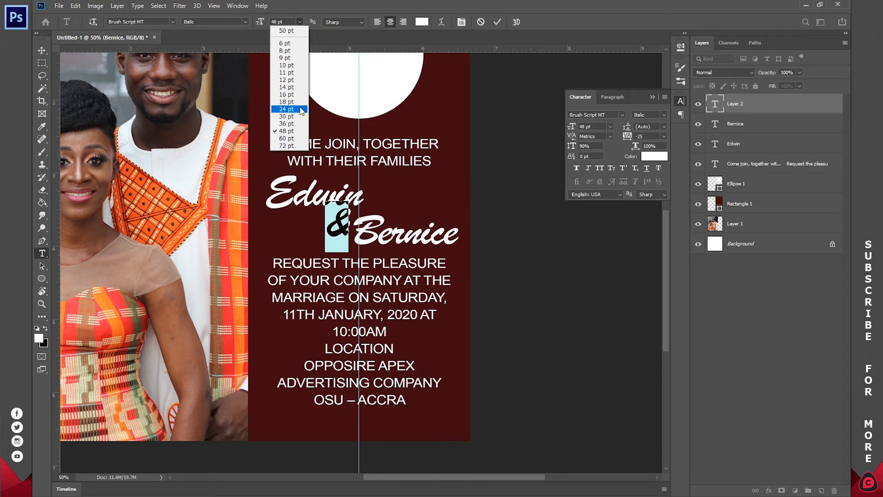
{"action": "left_click", "coordinate": [301, 109]}
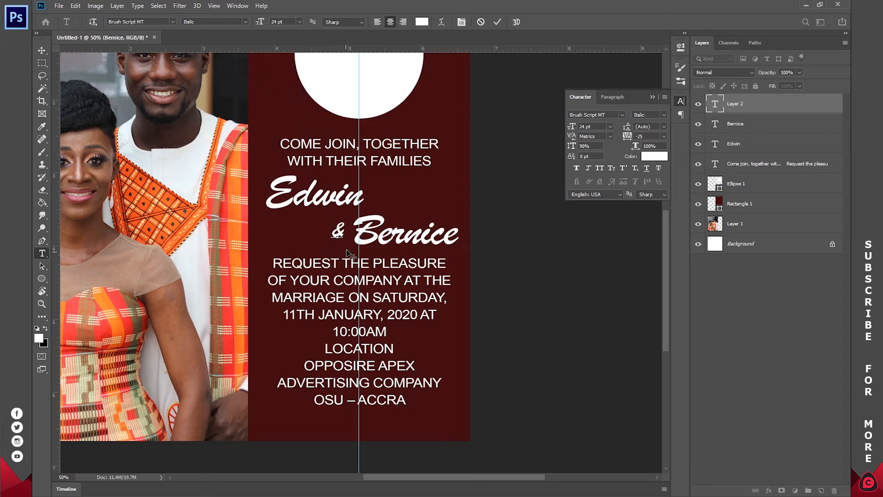
{"action": "left_click", "coordinate": [497, 21]}
Set both the bride's and the groom's names to 36 pt
{"action": "key", "text": "z"}
{"action": "left_click", "coordinate": [324, 22]}
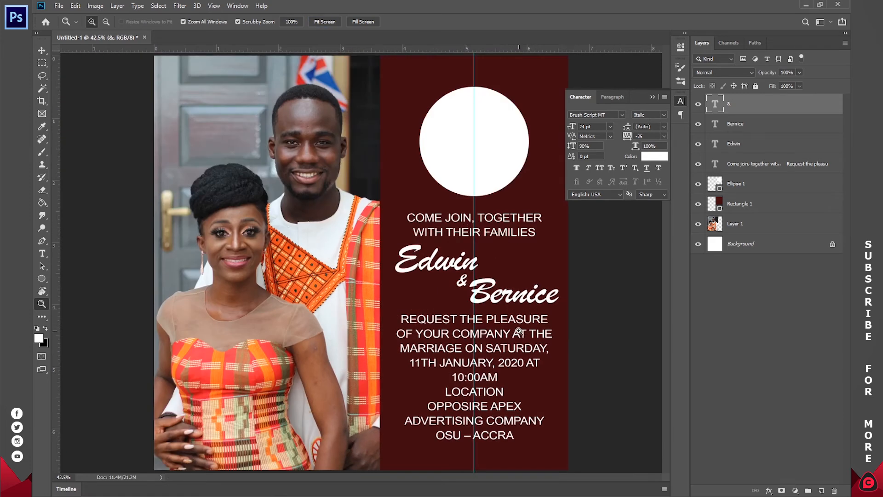
{"action": "key", "text": "t"}
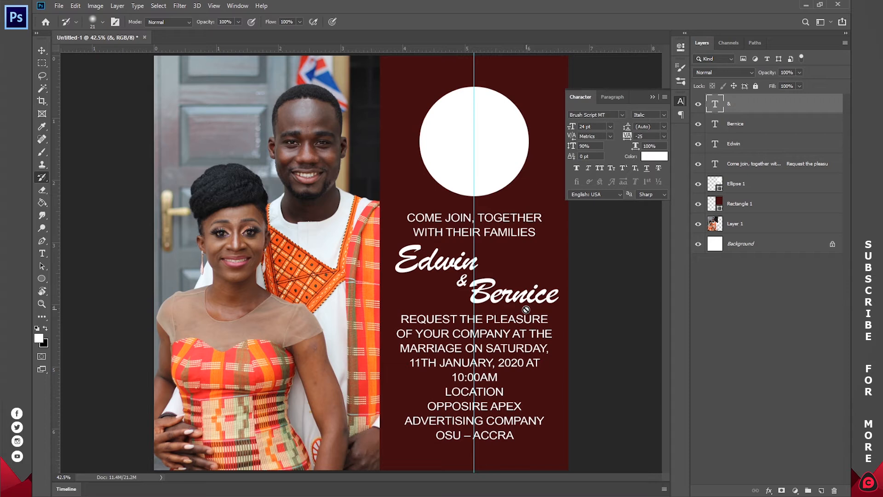
{"action": "double_click", "coordinate": [506, 286]}
{"action": "left_click", "coordinate": [300, 22]}
{"action": "left_click", "coordinate": [286, 122]}
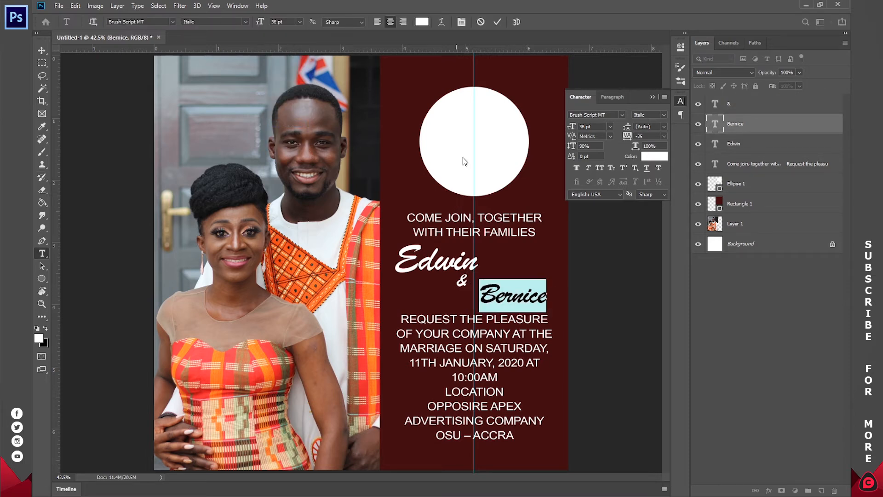
{"action": "left_click", "coordinate": [497, 23]}
{"action": "double_click", "coordinate": [449, 260]}
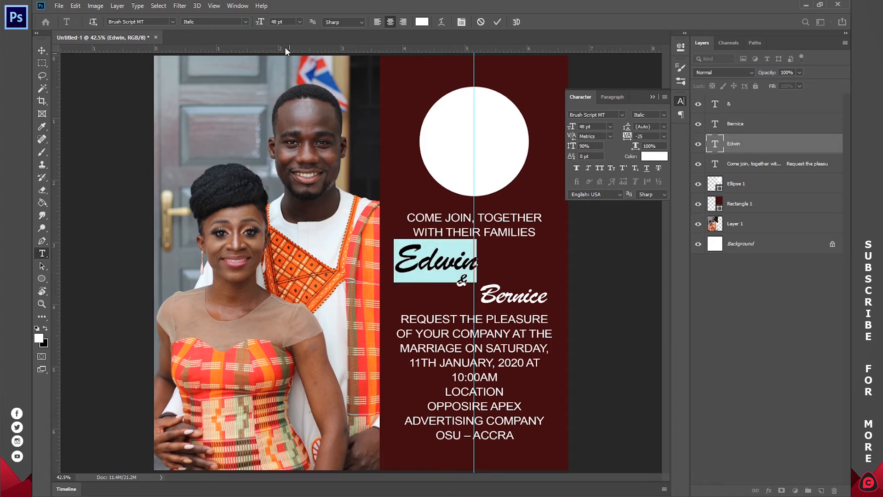
{"action": "left_click", "coordinate": [299, 21]}
{"action": "left_click", "coordinate": [285, 122]}
{"action": "left_click", "coordinate": [457, 257]}
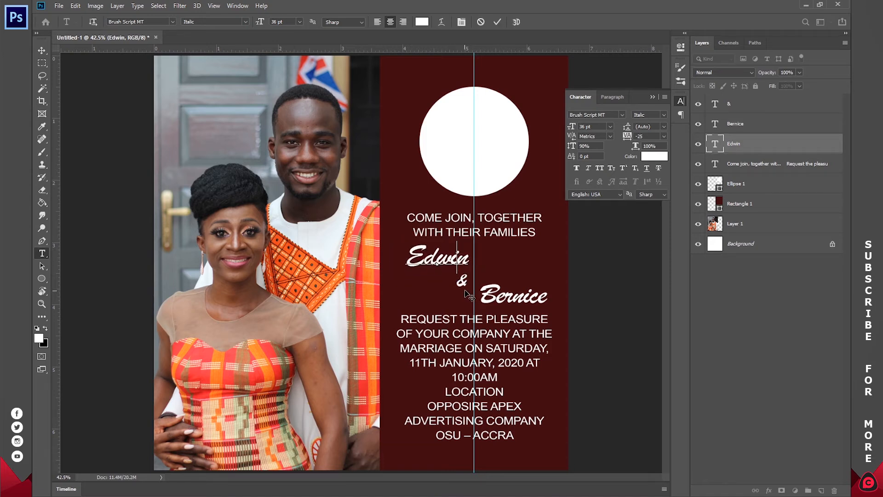
{"action": "left_click", "coordinate": [537, 306]}
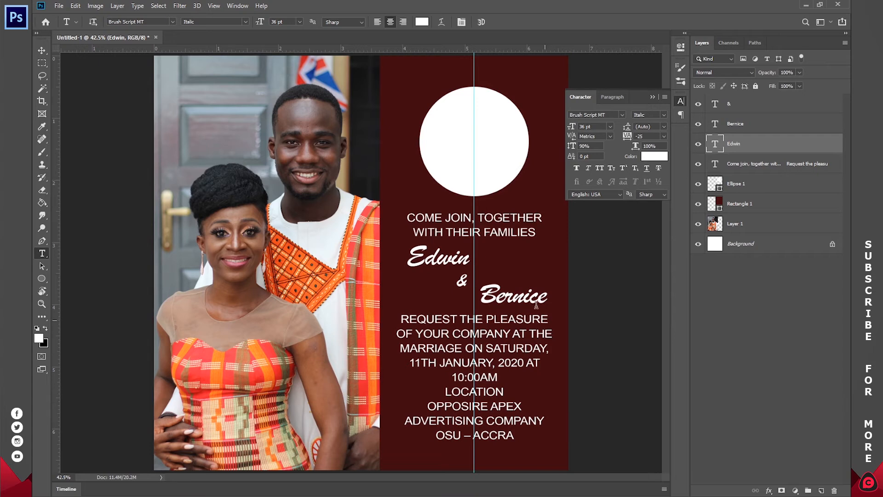
Move the bride's name and the ampersand closer to the groom's name
{"action": "left_click_drag", "start_coordinate": [537, 317], "coordinate": [528, 307]}
{"action": "left_click_drag", "start_coordinate": [510, 318], "coordinate": [514, 312]}
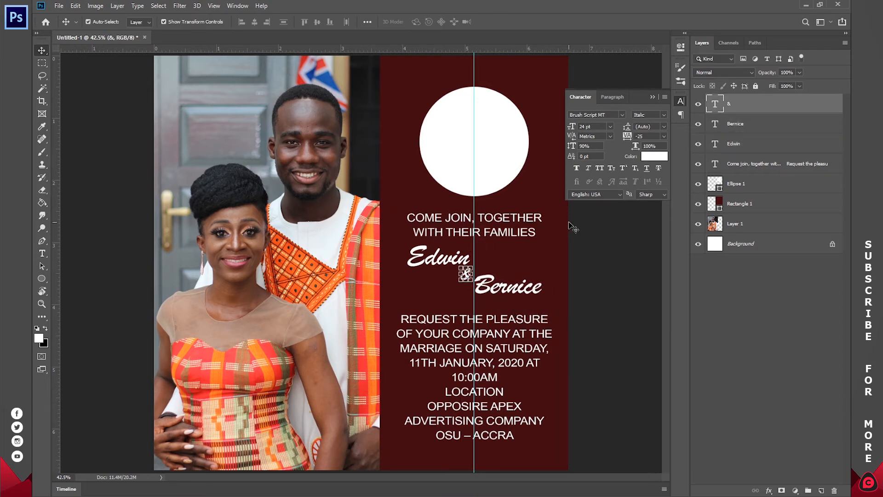
Set the whole invitation text to 12 pt and add a blank line in the gap behind the couple's names
{"action": "key", "text": "t"}
{"action": "left_click", "coordinate": [529, 230]}
{"action": "left_click_drag", "start_coordinate": [535, 232], "coordinate": [383, 216]}
{"action": "key", "text": "ctrl+a"}
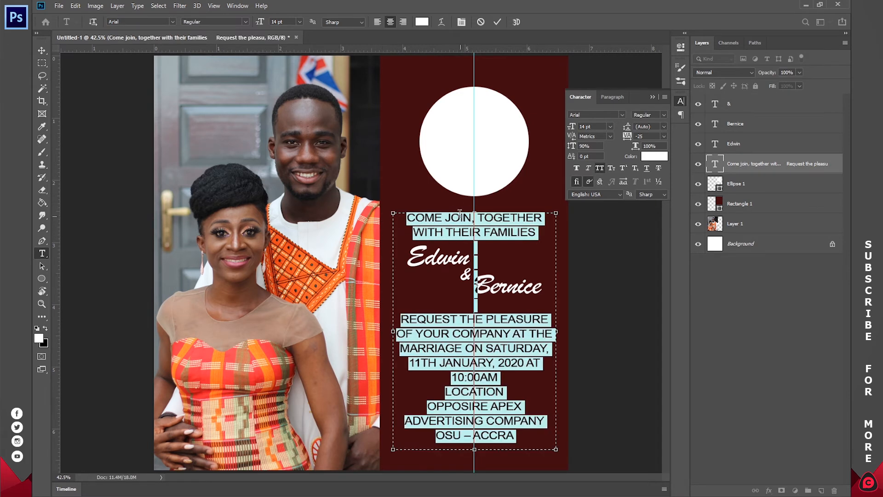
{"action": "left_click", "coordinate": [300, 21]}
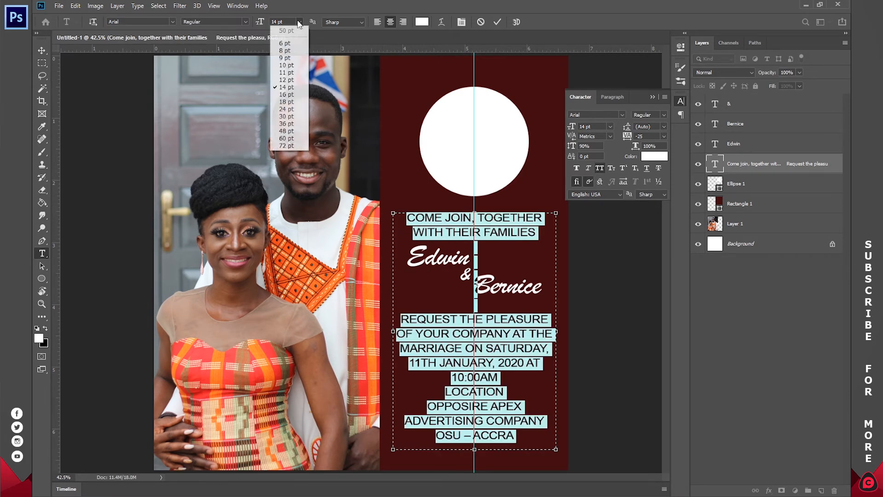
{"action": "left_click", "coordinate": [294, 81]}
{"action": "left_click", "coordinate": [482, 247]}
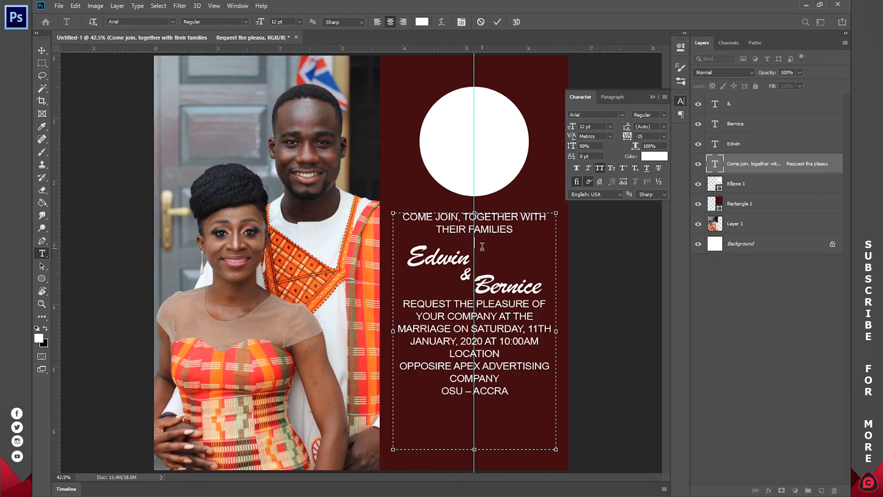
{"action": "key", "text": "Return"}
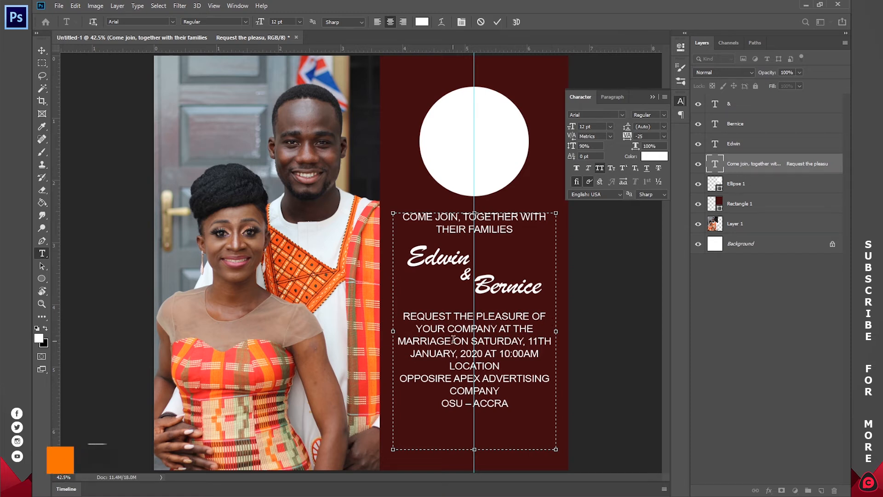
Delete "ON SATURDAY," after MARRIAGE and start the date on its own line
{"action": "left_click", "coordinate": [470, 342]}
{"action": "key", "text": "BackSpace"}
{"action": "key", "text": "BackSpace"}
{"action": "key", "text": "BackSpace"}
{"action": "key", "text": "BackSpace"}
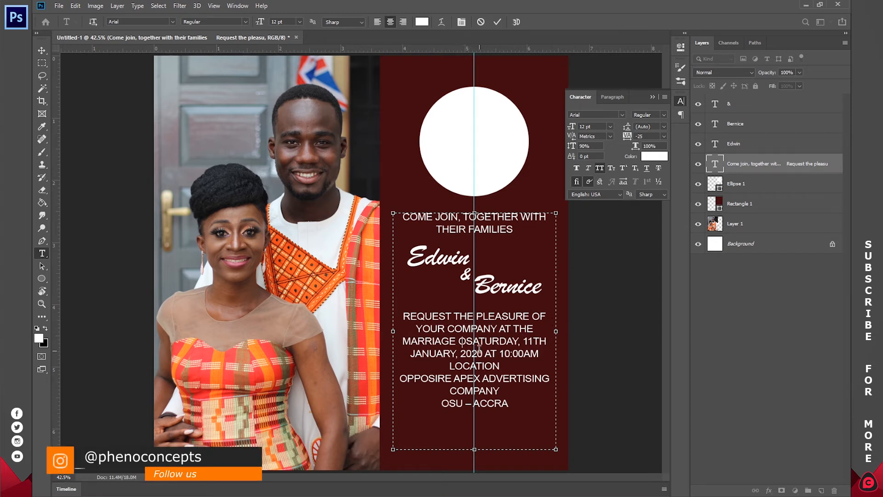
{"action": "key", "text": "Return"}
{"action": "left_click_drag", "start_coordinate": [454, 353], "coordinate": [397, 353]}
{"action": "key", "text": "BackSpace"}
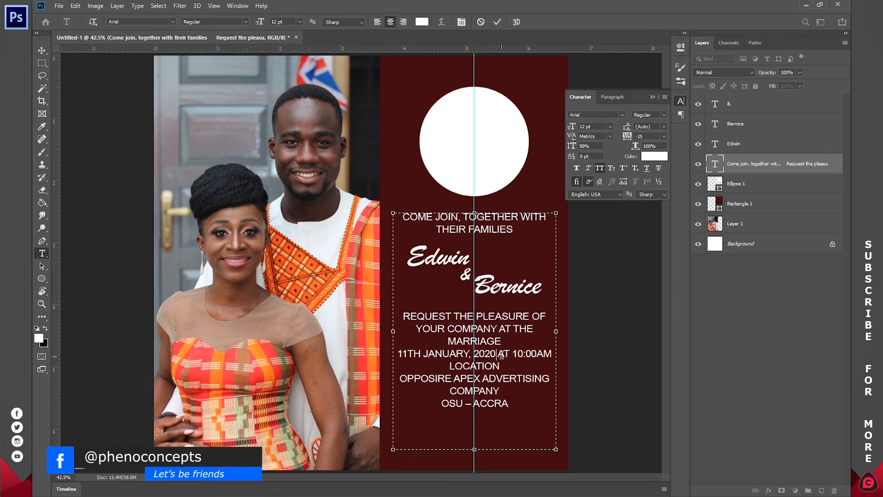
Put the time on its own line and add the headings DATE and TIME, each preceded by a blank line
{"action": "key", "text": "Return"}
{"action": "key", "text": "Return"}
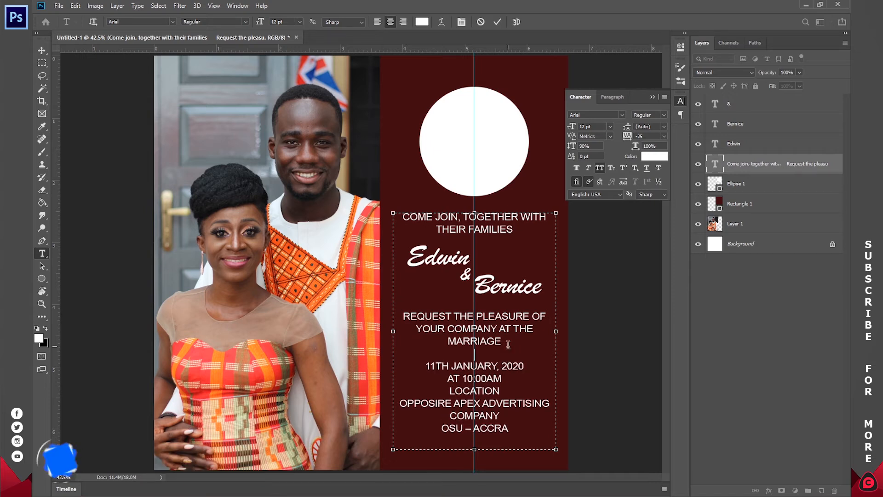
{"action": "key", "text": "Return"}
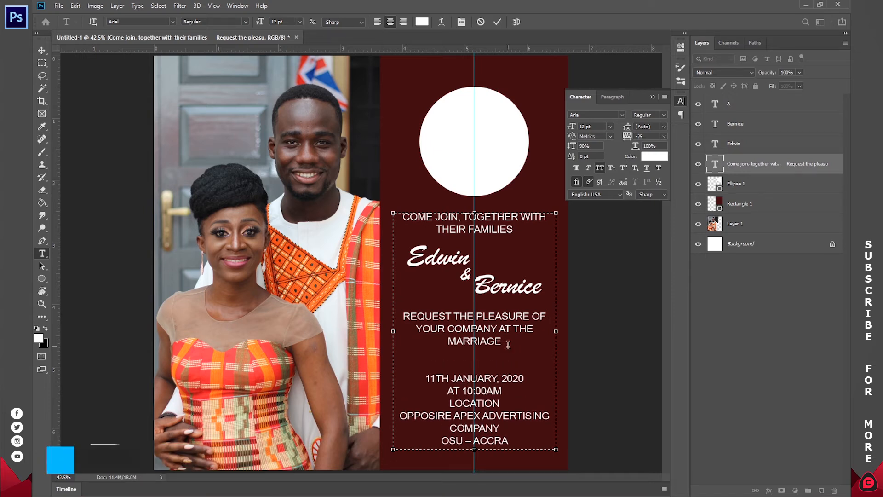
{"action": "type", "text": "DATE"}
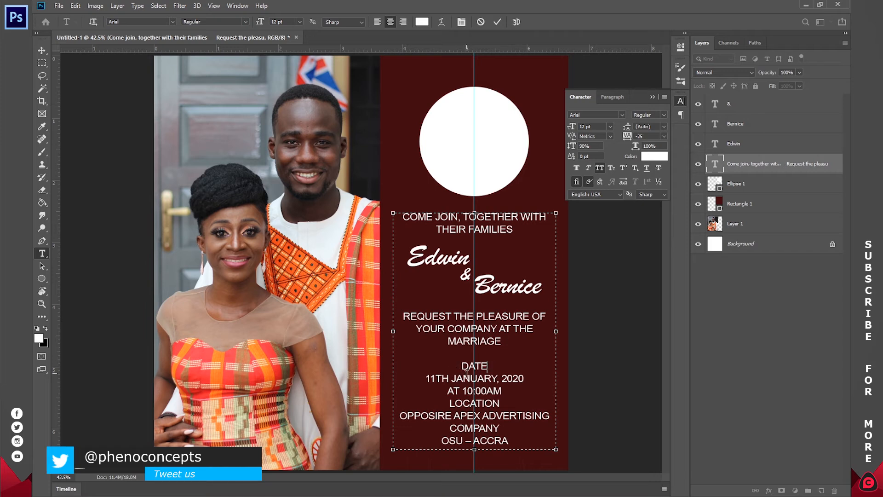
{"action": "key", "text": "Return"}
{"action": "key", "text": "Return"}
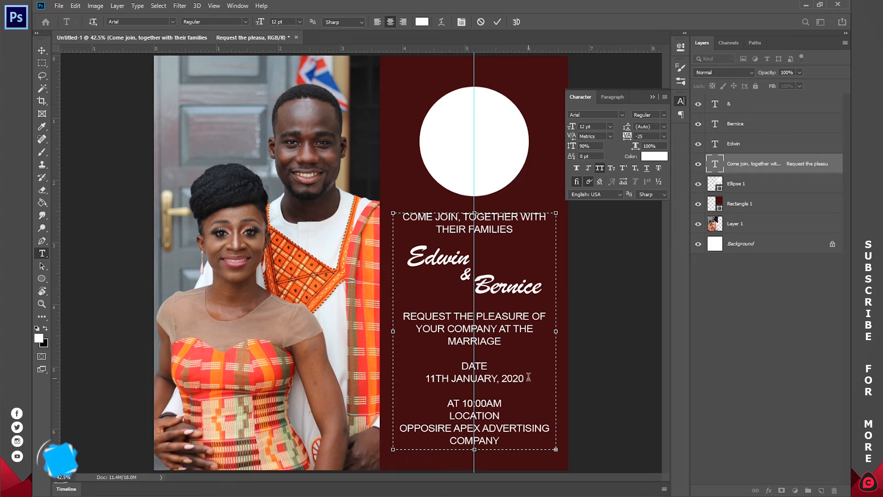
{"action": "type", "text": "TIME"}
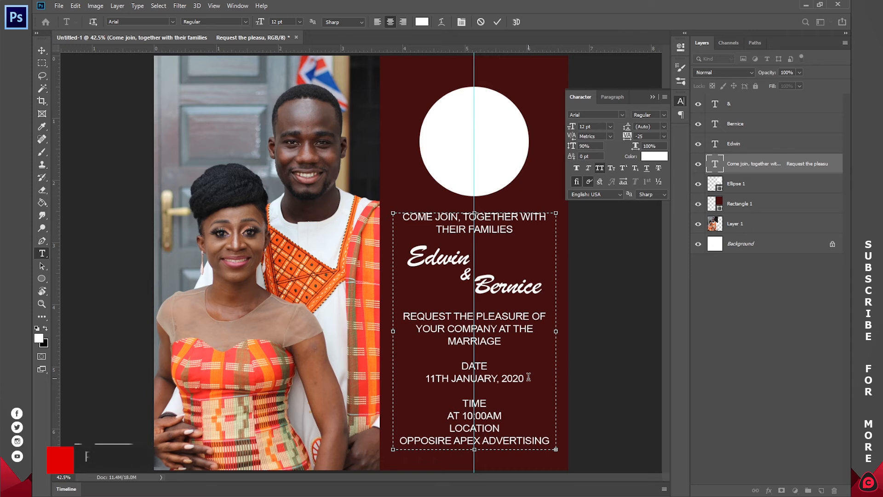
Extend the text box down to the panel's lower edge and delete "COMPANY" from the venue text
{"action": "left_click_drag", "start_coordinate": [474, 451], "coordinate": [477, 468]}
{"action": "double_click", "coordinate": [492, 454]}
{"action": "key", "text": "BackSpace"}
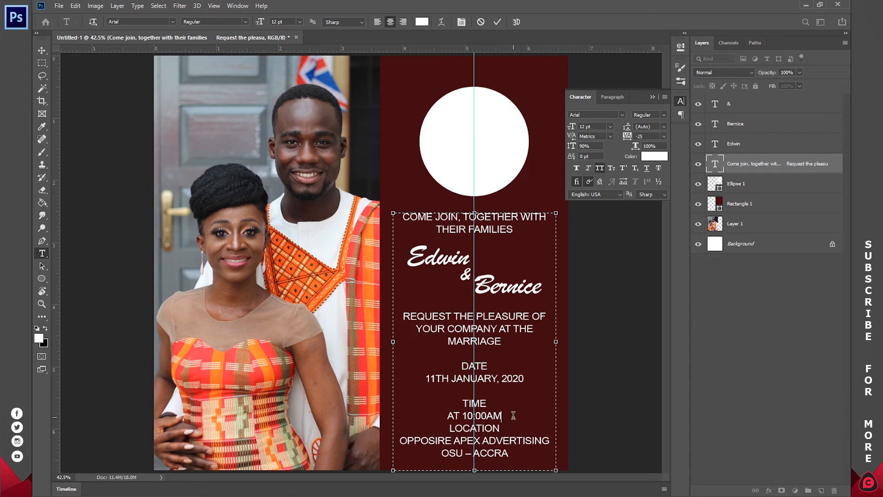
Insert a blank line above LOCATION and stretch the text box slightly upward toward the white circle
{"action": "key", "text": "Return"}
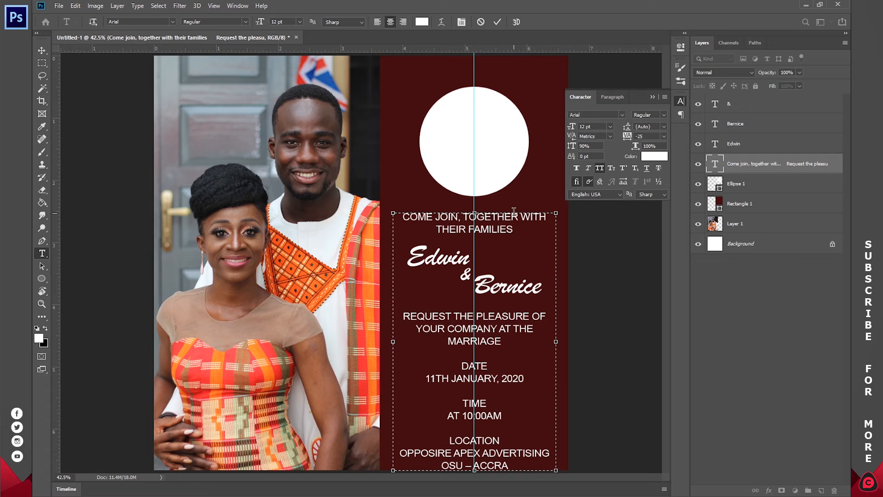
{"action": "left_click_drag", "start_coordinate": [476, 208], "coordinate": [476, 202]}
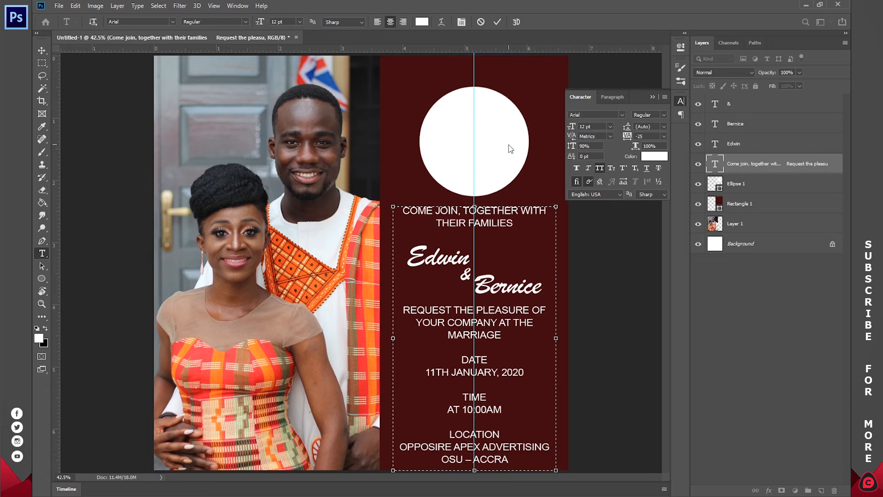
{"action": "left_click", "coordinate": [497, 22]}
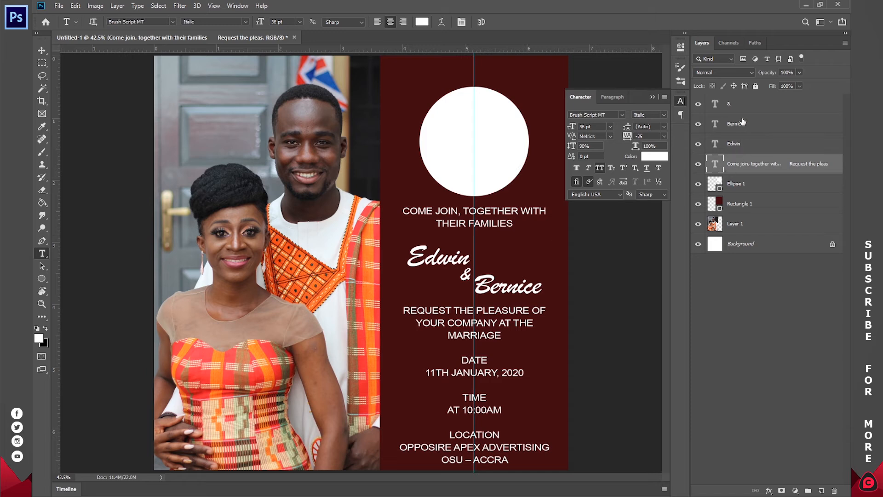
Move both names and the ampersand together upward, closer to the opening lines
{"action": "left_click", "coordinate": [741, 145]}
{"action": "left_click", "coordinate": [741, 109], "text": "ctrl"}
{"action": "left_click", "coordinate": [744, 123], "text": "ctrl"}
{"action": "key", "text": "v"}
{"action": "key", "text": "shift+Up"}
{"action": "key", "text": "shift+Up"}
{"action": "key", "text": "shift+Up"}
{"action": "key", "text": "shift+Up"}
{"action": "key", "text": "shift+Up"}
{"action": "key", "text": "shift+Down"}
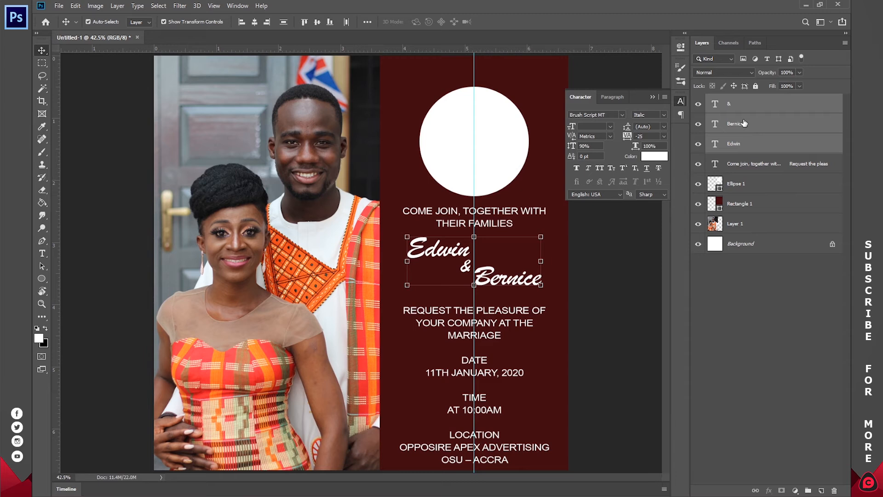
Remove one blank line above "REQUEST THE PLEASURE" in the invitation text
{"action": "key", "text": "t"}
{"action": "left_click", "coordinate": [499, 312]}
{"action": "key", "text": "BackSpace"}
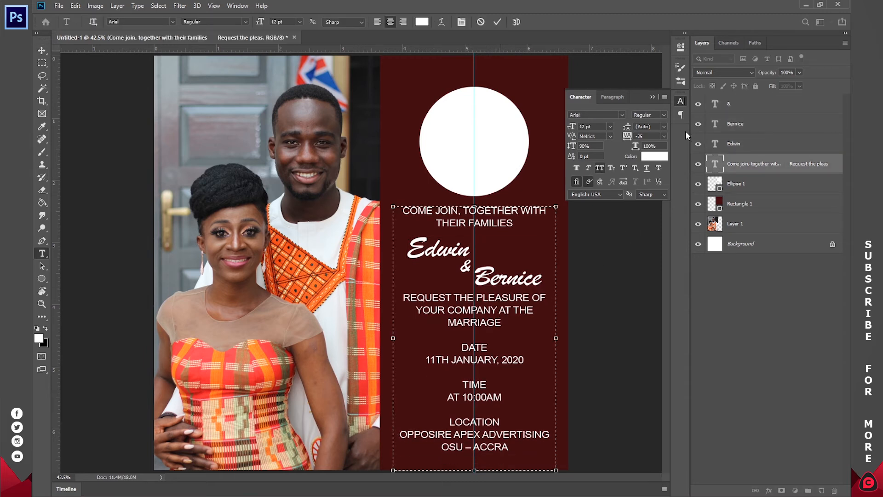
{"action": "left_click", "coordinate": [497, 22]}
Nudge the two names and the ampersand slightly upward to center them in the gap, and deselect them
{"action": "key", "text": "v"}
{"action": "left_click", "coordinate": [736, 143]}
{"action": "left_click", "coordinate": [747, 110], "text": "shift"}
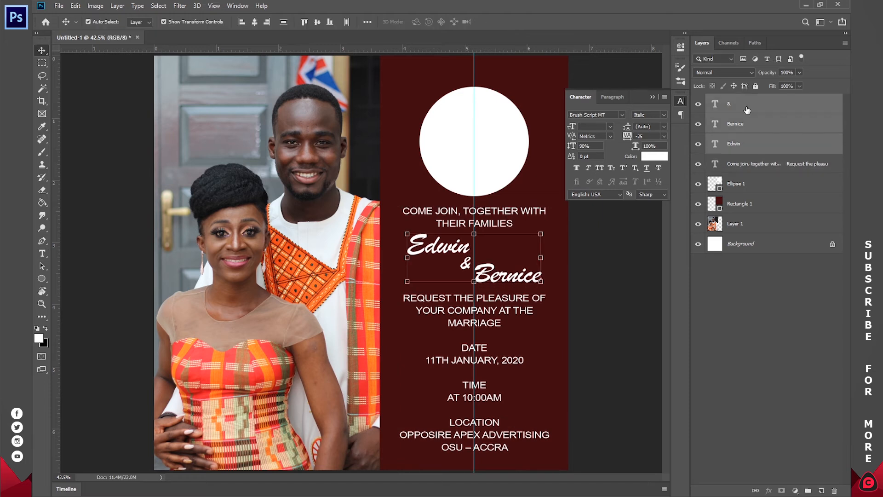
{"action": "left_click", "coordinate": [772, 325]}
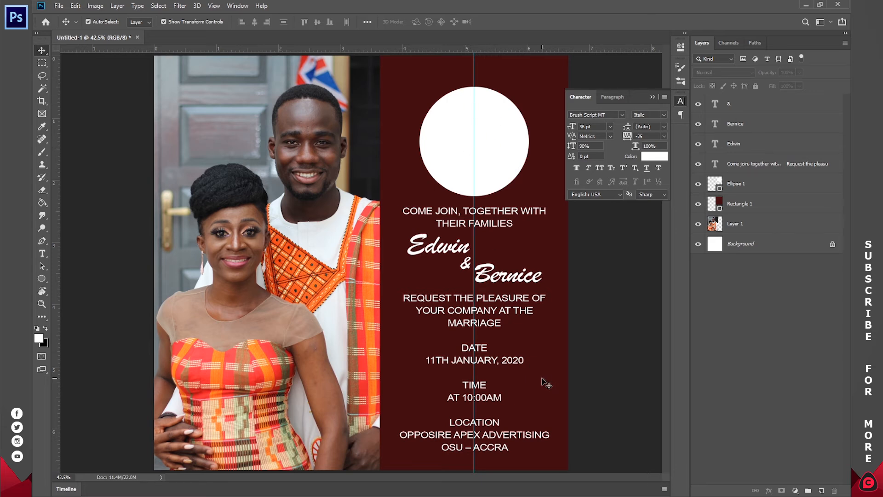
Set the DATE heading to 14 pt Arial Bold
{"action": "key", "text": "t"}
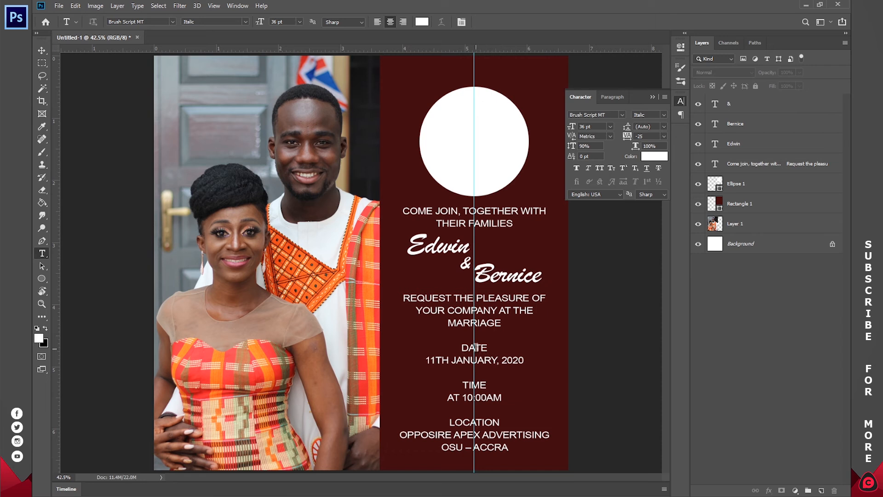
{"action": "double_click", "coordinate": [476, 347]}
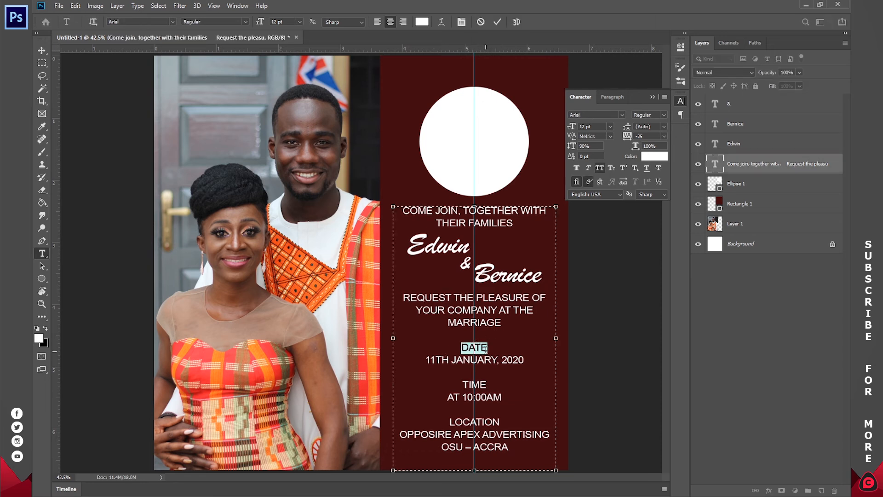
{"action": "left_click", "coordinate": [610, 126]}
{"action": "left_click", "coordinate": [594, 194]}
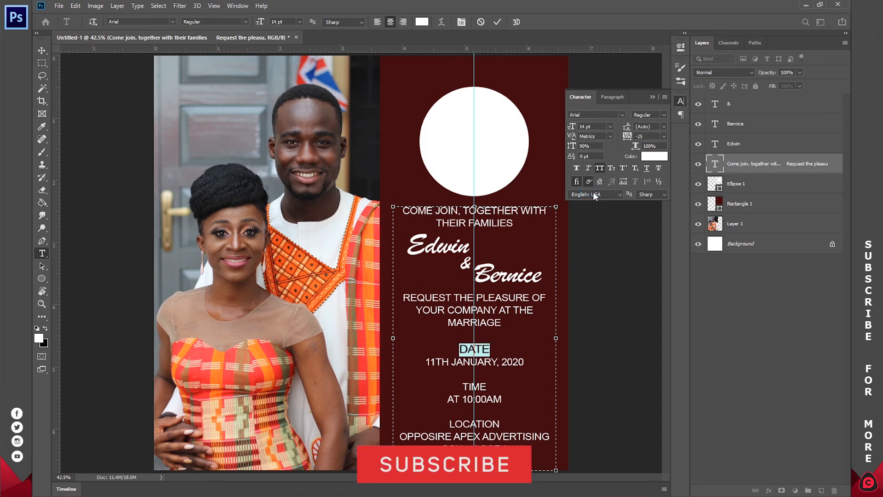
{"action": "left_click", "coordinate": [649, 114]}
{"action": "left_click", "coordinate": [659, 173]}
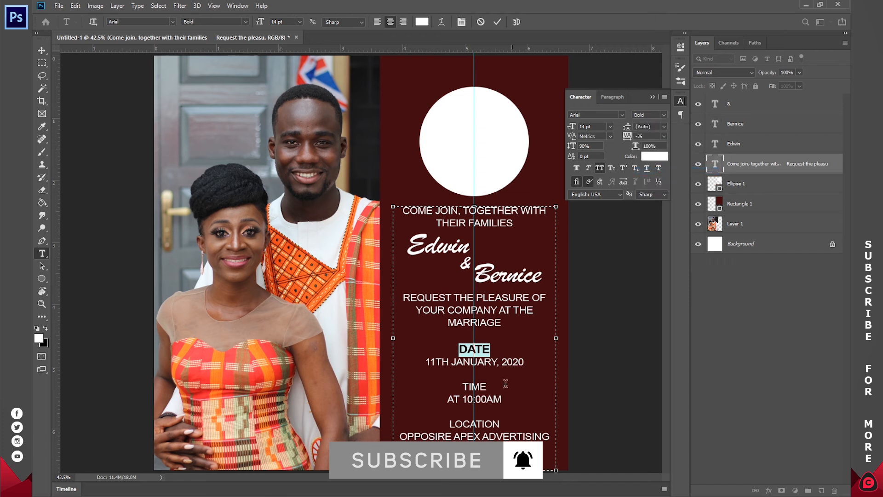
Set the TIME and LOCATION headings to 14 pt Arial Bold as well
{"action": "double_click", "coordinate": [478, 388]}
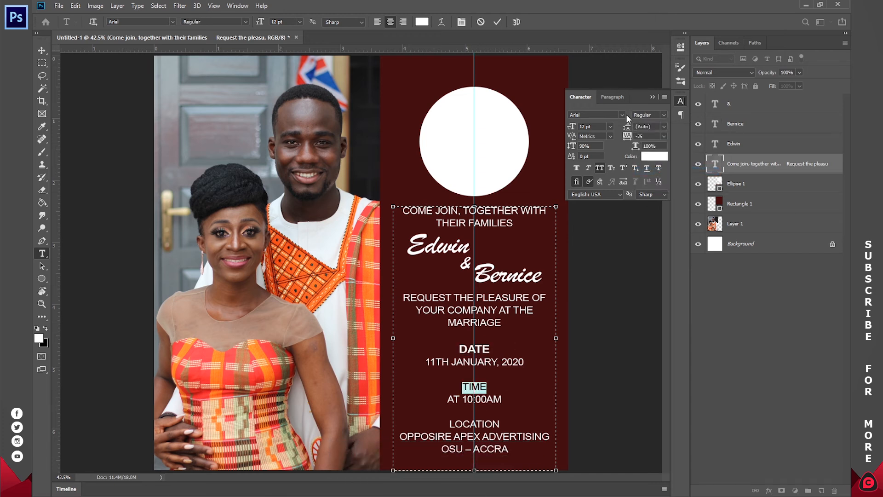
{"action": "left_click", "coordinate": [610, 127]}
{"action": "left_click", "coordinate": [598, 189]}
{"action": "left_click", "coordinate": [663, 115]}
{"action": "left_click", "coordinate": [661, 172]}
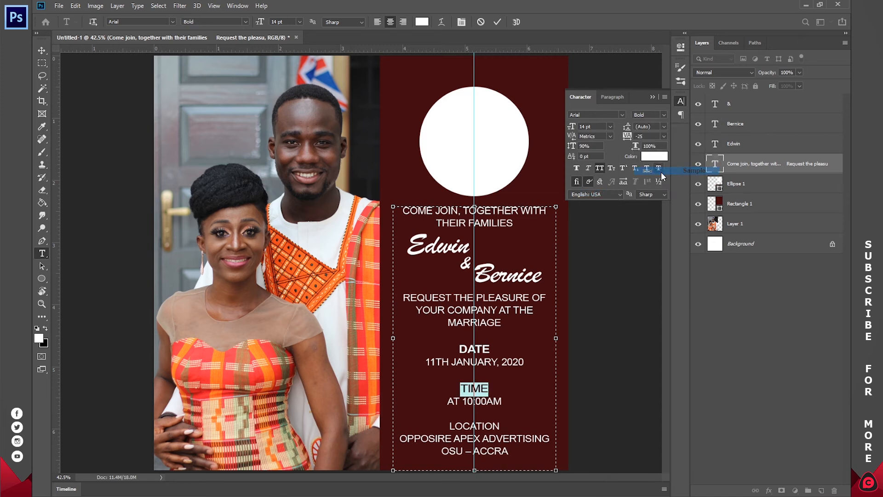
{"action": "double_click", "coordinate": [475, 426]}
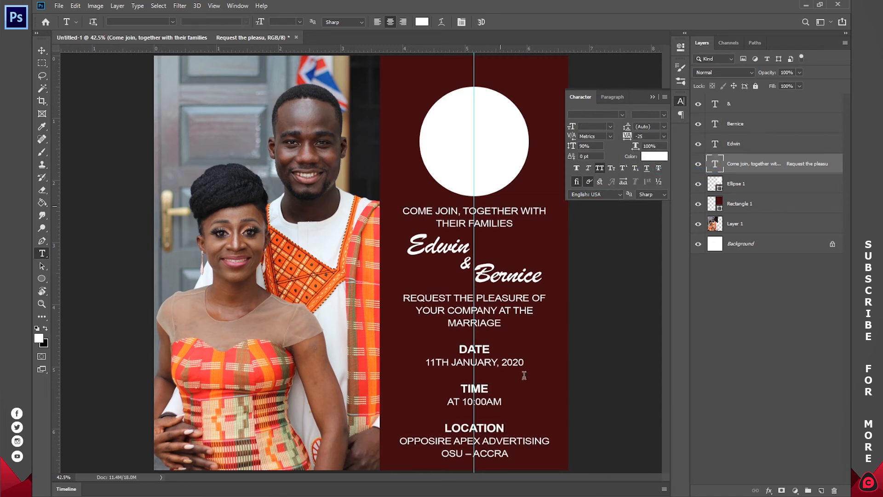
Draw a white rectangle about 170 × 64 px around the DATE heading
{"action": "key", "text": "z"}
{"action": "left_click", "coordinate": [490, 352]}
{"action": "left_click", "coordinate": [499, 358]}
{"action": "left_click", "coordinate": [500, 357]}
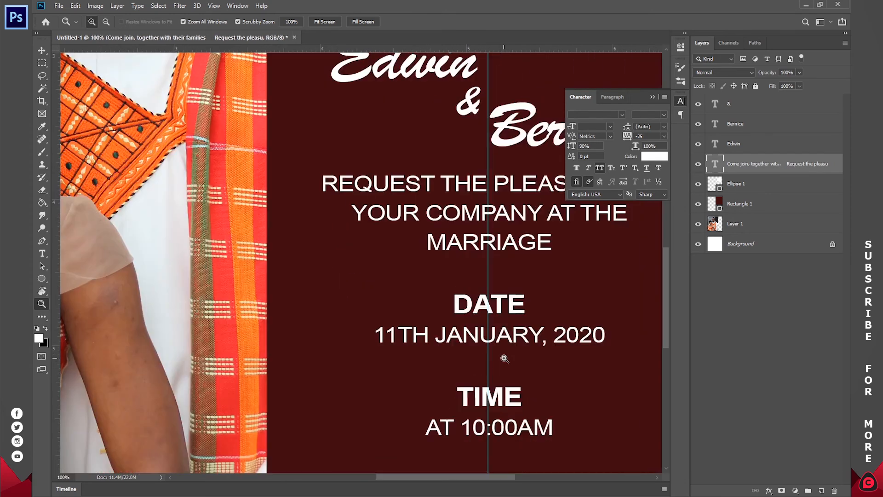
{"action": "left_click_drag", "start_coordinate": [538, 324], "coordinate": [470, 309]}
{"action": "left_click", "coordinate": [441, 306]}
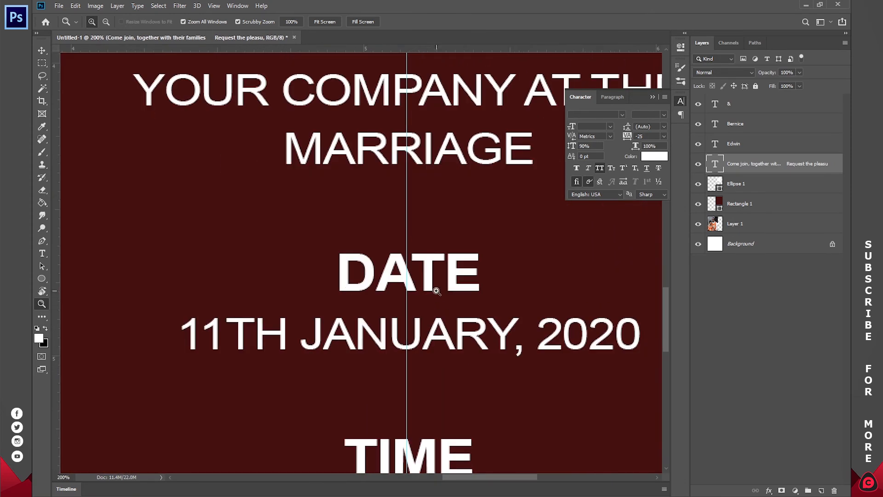
{"action": "left_click", "coordinate": [42, 282]}
{"action": "left_click_drag", "start_coordinate": [41, 284], "coordinate": [85, 284]}
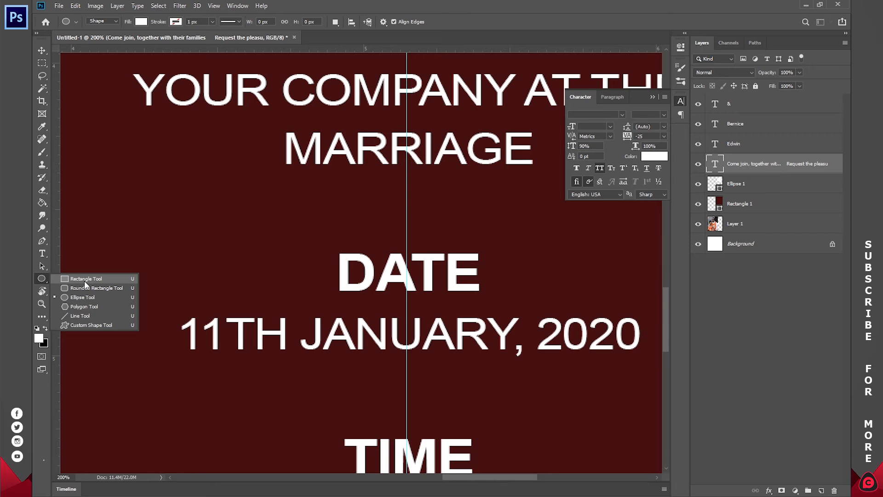
{"action": "left_click", "coordinate": [85, 281]}
{"action": "left_click_drag", "start_coordinate": [324, 241], "coordinate": [490, 303]}
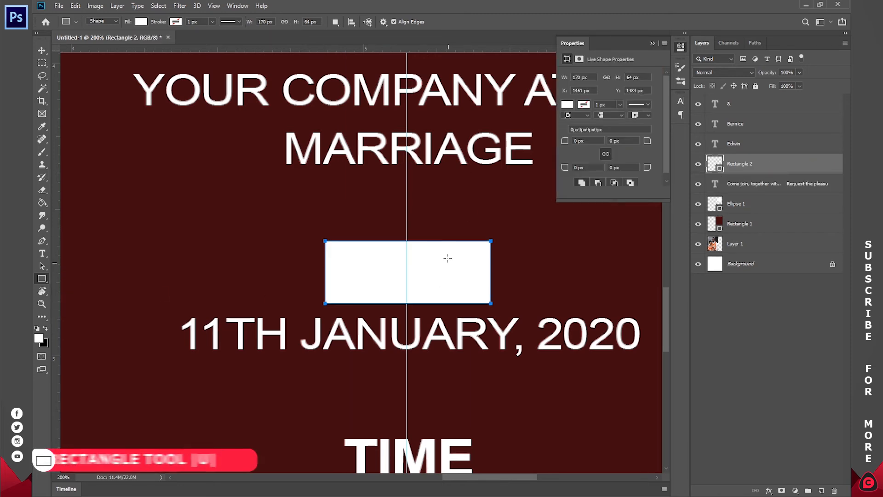
Place the rectangle beneath the invitation text layer and set its fill to 0%
{"action": "left_click_drag", "start_coordinate": [779, 164], "coordinate": [778, 189]}
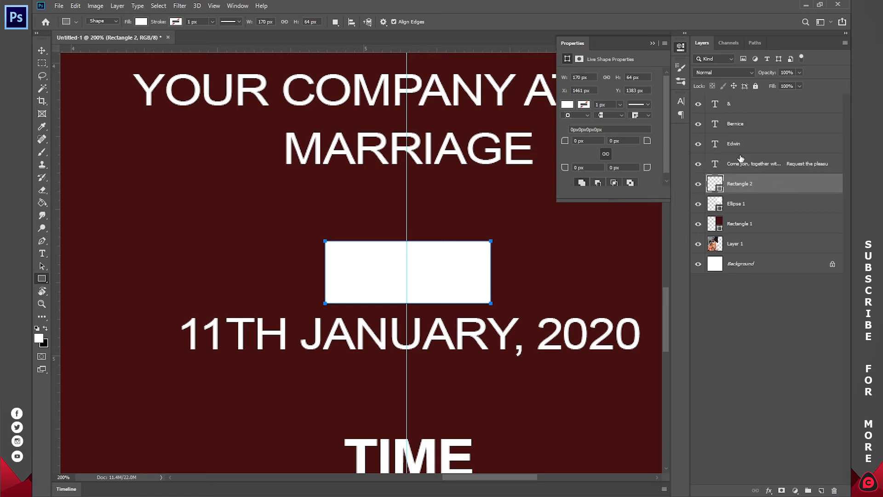
{"action": "left_click_drag", "start_coordinate": [773, 87], "coordinate": [690, 88]}
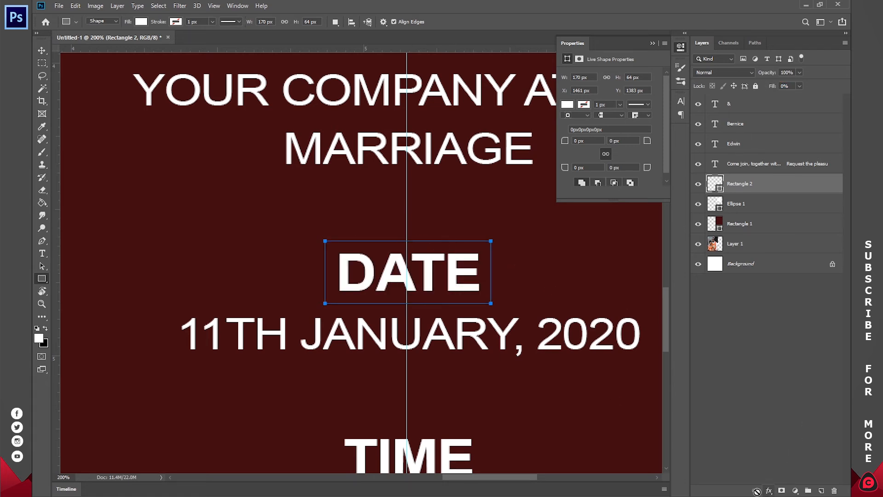
{"action": "left_click", "coordinate": [769, 491]}
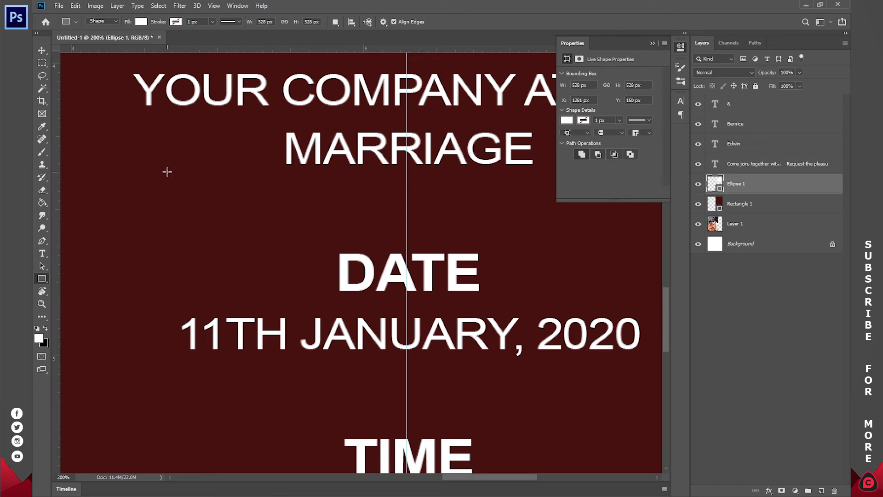
Draw an unfilled rectangle about 185 × 71 px with a 3 px white stroke around the DATE heading
{"action": "left_click", "coordinate": [175, 22]}
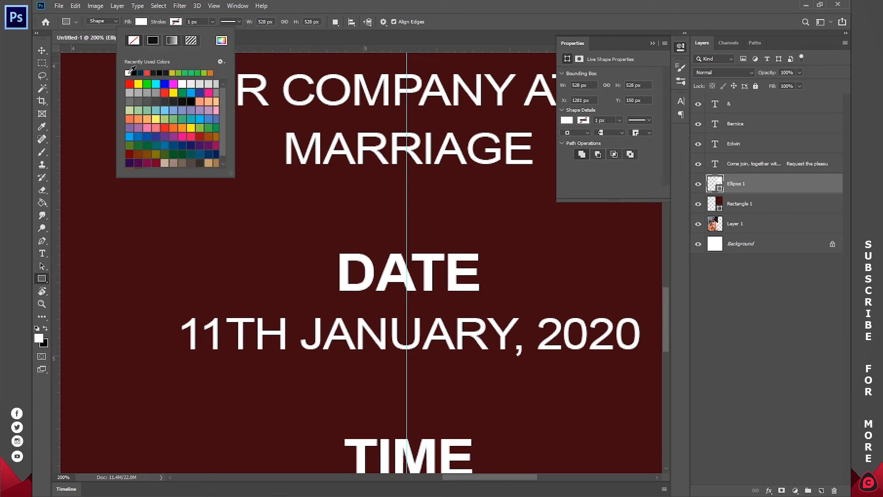
{"action": "left_click", "coordinate": [142, 21]}
{"action": "left_click", "coordinate": [142, 21]}
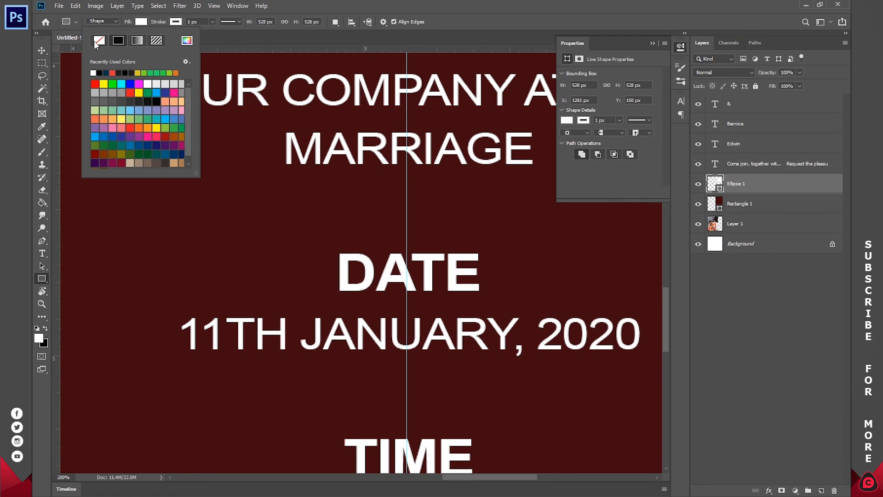
{"action": "left_click", "coordinate": [189, 22]}
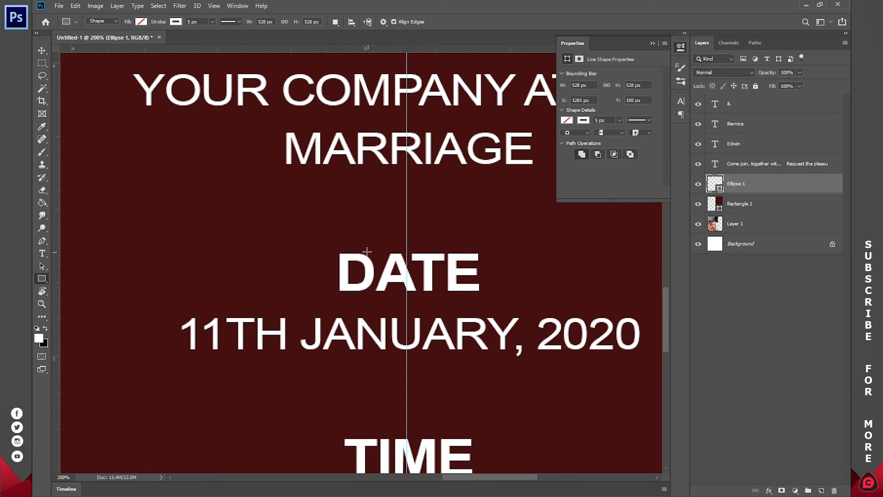
{"action": "left_click_drag", "start_coordinate": [318, 235], "coordinate": [499, 305]}
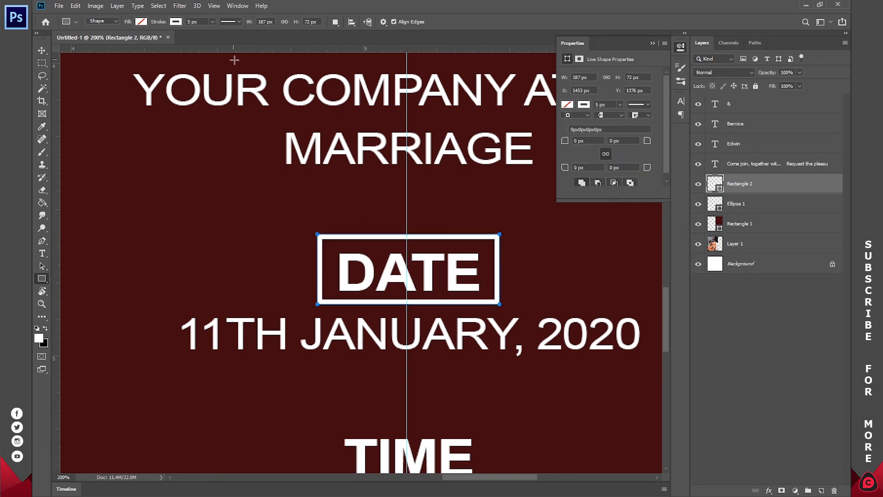
{"action": "key", "text": "ctrl+z"}
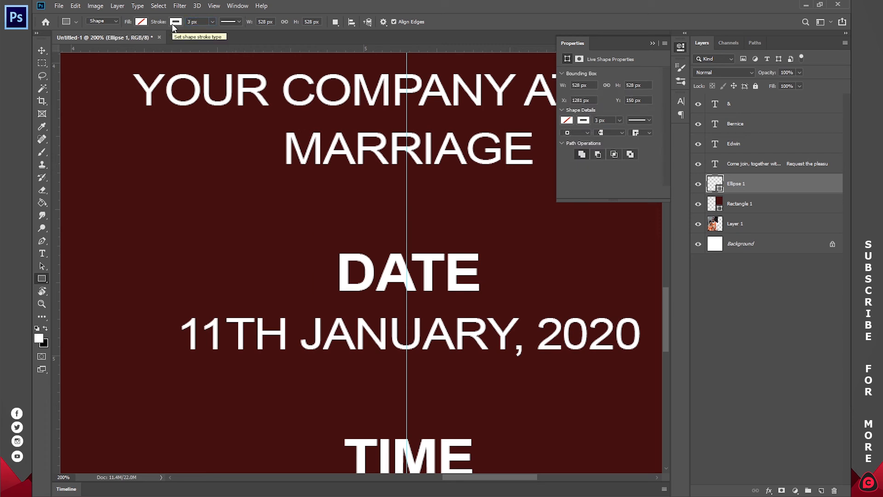
{"action": "left_click_drag", "start_coordinate": [316, 237], "coordinate": [495, 304]}
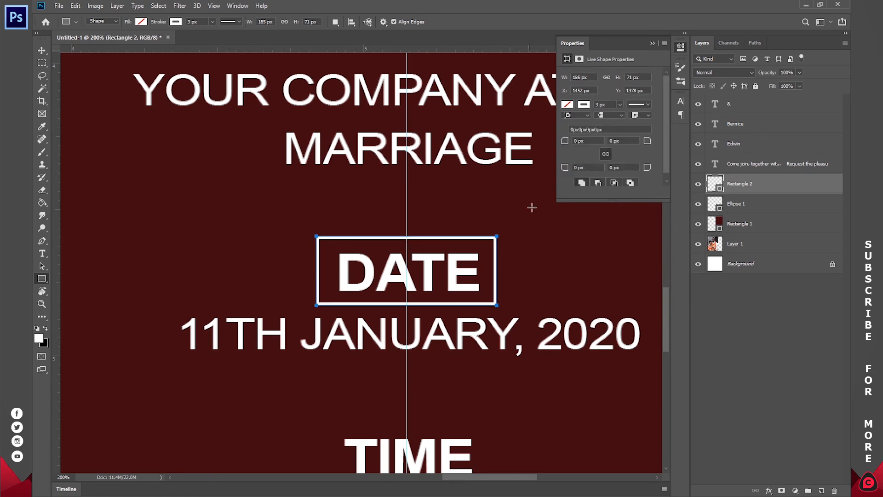
Duplicate the DATE outline rectangle and place the copy around the TIME heading
{"action": "key", "text": "ctrl+0"}
{"action": "key", "text": "z"}
{"action": "left_click", "coordinate": [538, 400]}
{"action": "left_click", "coordinate": [538, 400]}
{"action": "left_click_drag", "start_coordinate": [552, 374], "coordinate": [487, 275]}
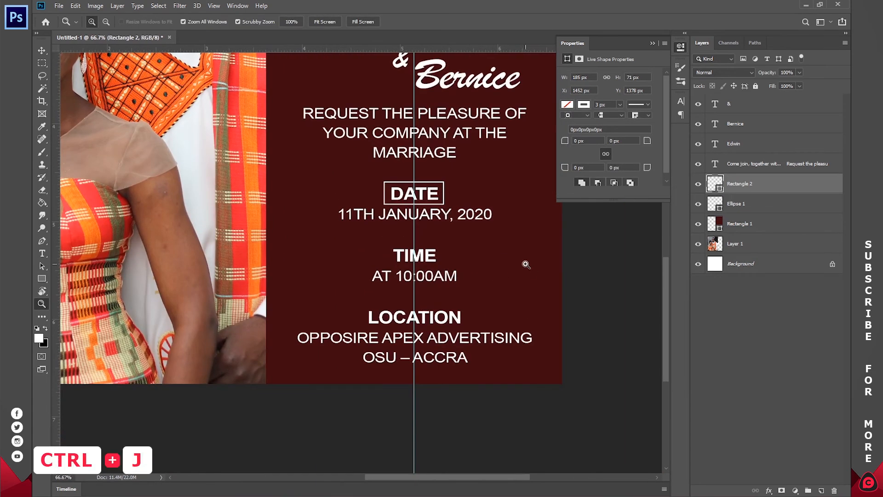
{"action": "key", "text": "ctrl+j"}
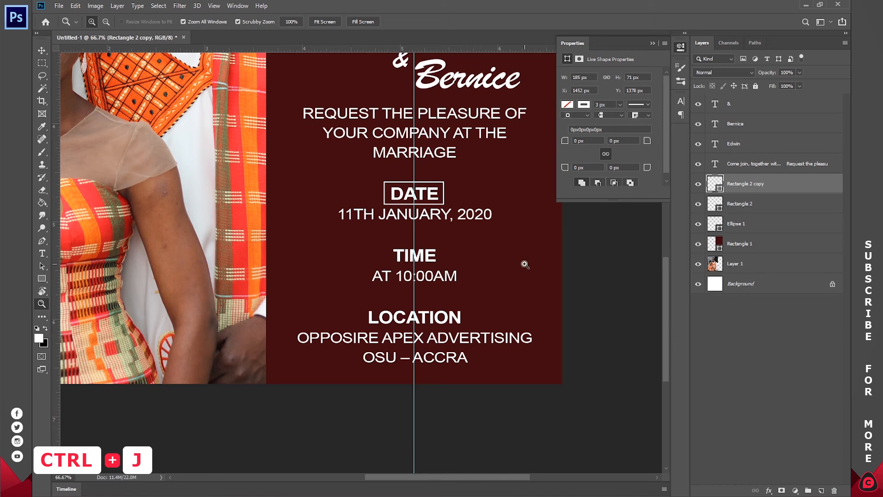
{"action": "key", "text": "v"}
{"action": "left_click_drag", "start_coordinate": [476, 180], "coordinate": [467, 316]}
Duplicate the outline again for the LOCATION heading and widen that copy to about 324 px
{"action": "key", "text": "ctrl+j"}
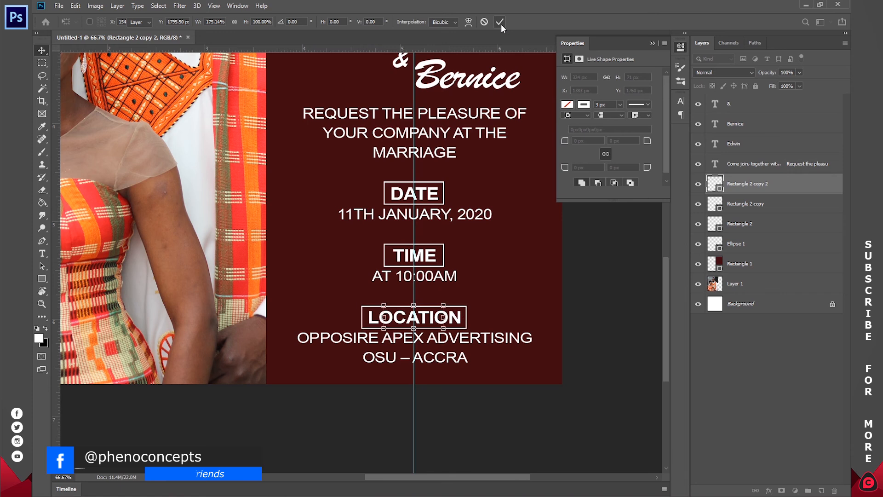
{"action": "left_click", "coordinate": [501, 24]}
{"action": "key", "text": "z"}
{"action": "left_click", "coordinate": [325, 21]}
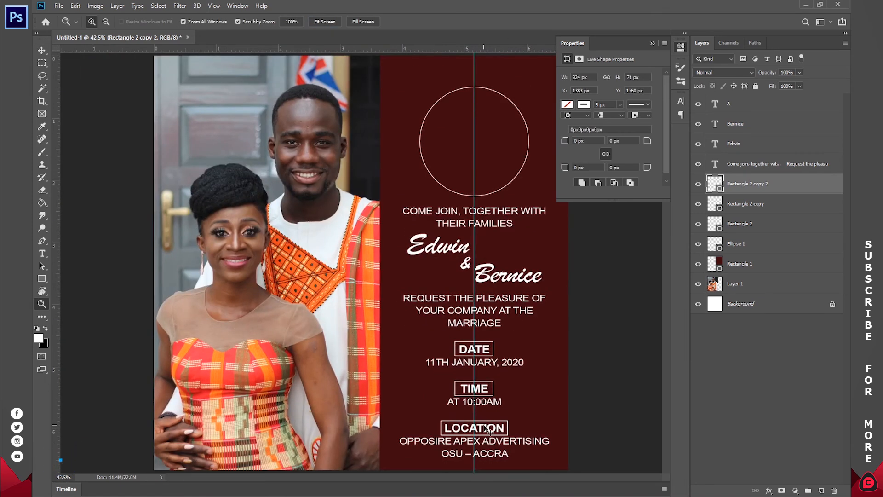
Set the opening "COME JOIN, TOGETHER WITH THEIR FAMILIES" line and the "REQUEST THE PLEASURE" paragraph to 10 pt
{"action": "key", "text": "t"}
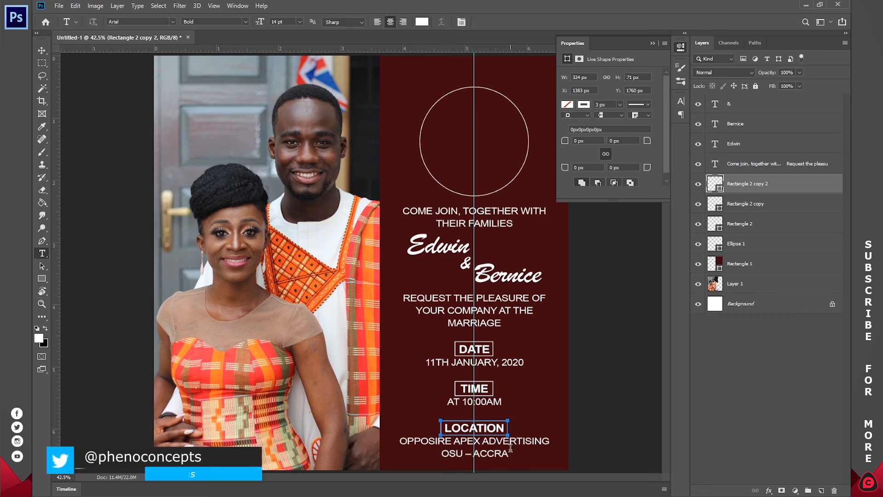
{"action": "left_click", "coordinate": [483, 217]}
{"action": "left_click_drag", "start_coordinate": [513, 227], "coordinate": [384, 198]}
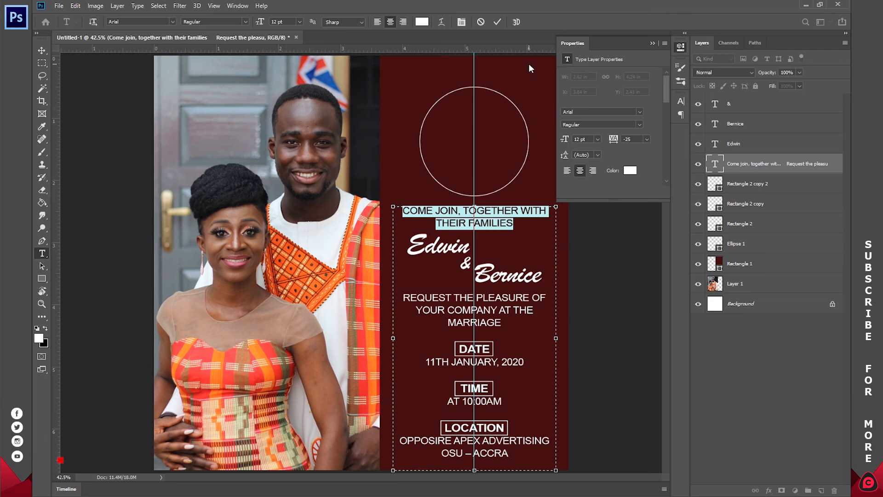
{"action": "left_click", "coordinate": [300, 21]}
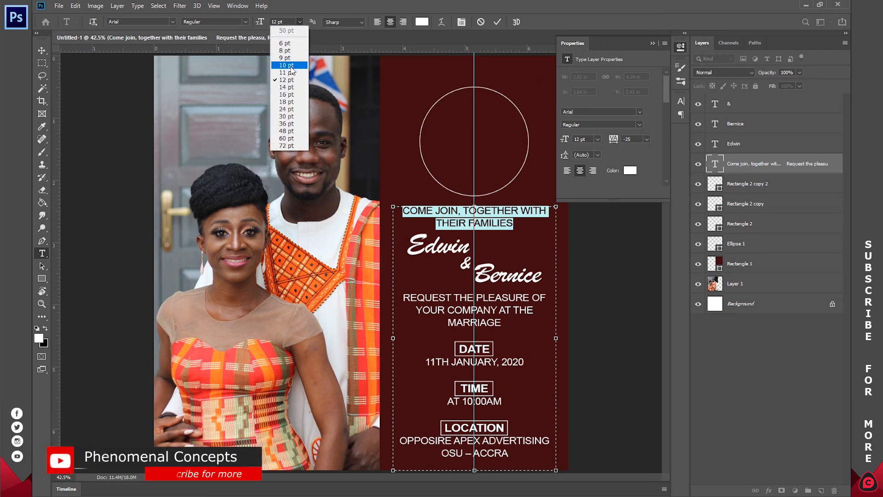
{"action": "left_click", "coordinate": [285, 61]}
{"action": "left_click_drag", "start_coordinate": [509, 319], "coordinate": [396, 298]}
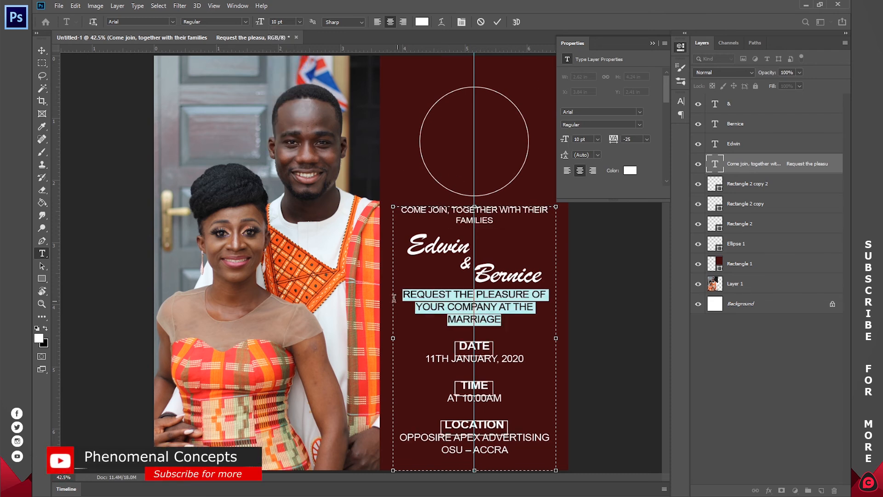
{"action": "left_click", "coordinate": [299, 22]}
{"action": "left_click", "coordinate": [295, 74]}
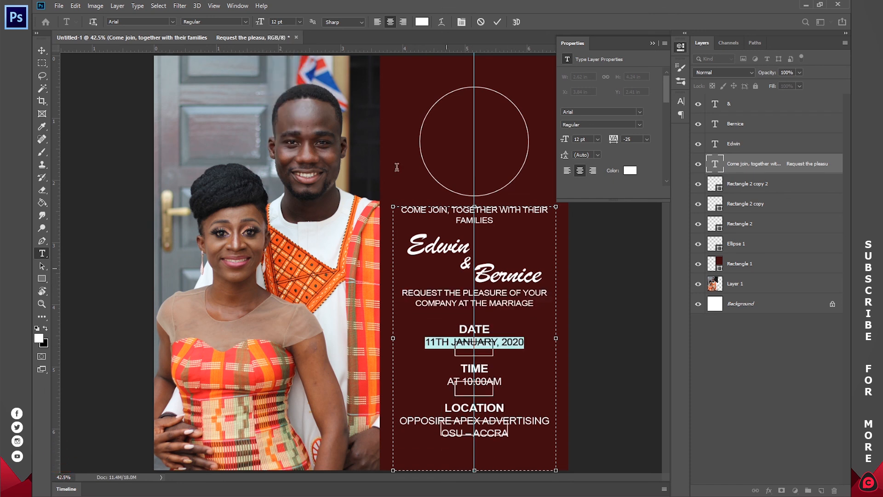
Set the detail lines under the DATE, TIME and LOCATION headings to 10 pt
{"action": "left_click", "coordinate": [298, 22]}
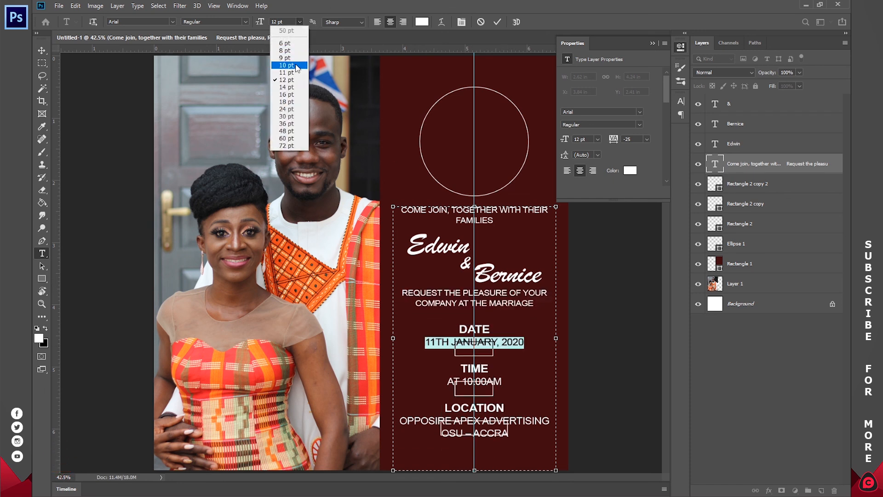
{"action": "left_click", "coordinate": [296, 66]}
{"action": "left_click", "coordinate": [486, 379]}
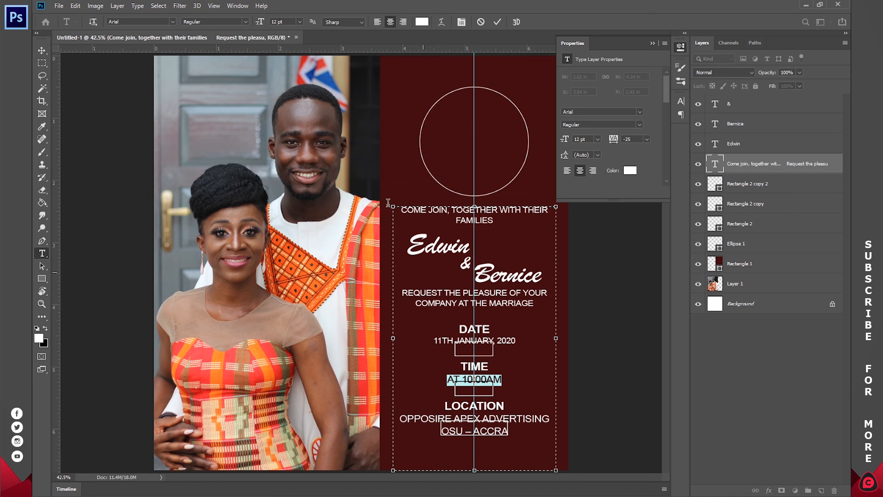
{"action": "left_click", "coordinate": [299, 22]}
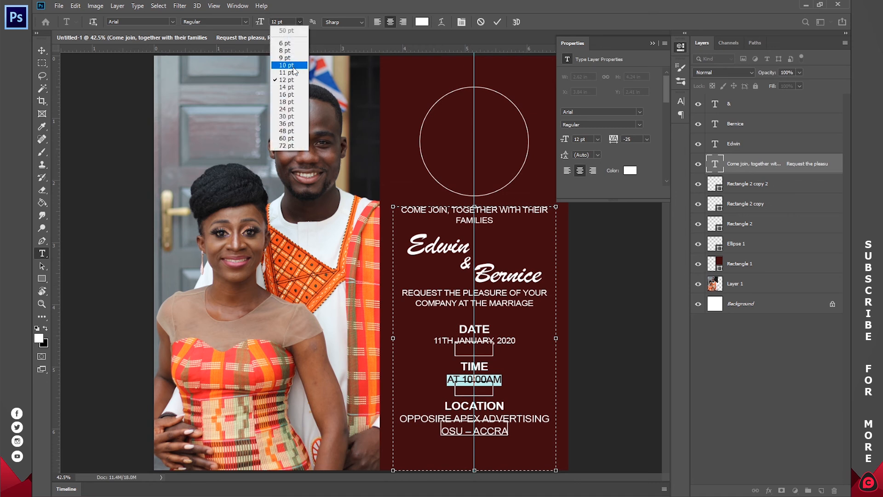
{"action": "left_click", "coordinate": [294, 65]}
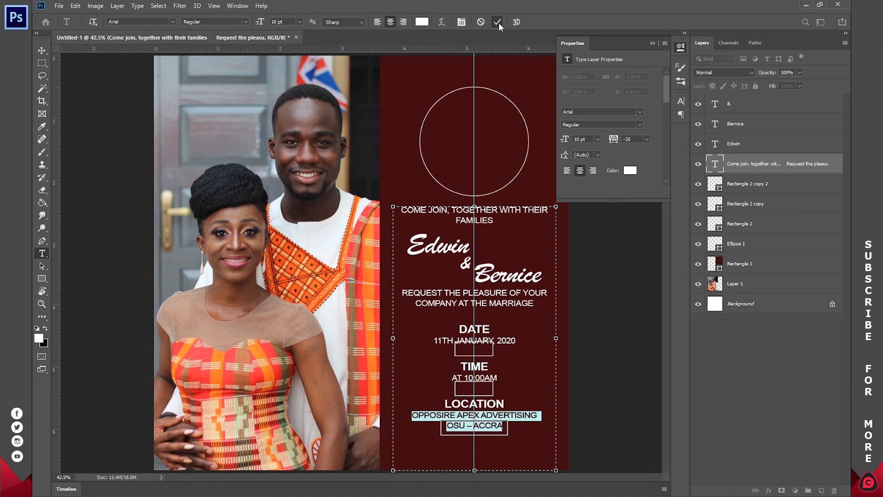
{"action": "left_click", "coordinate": [498, 22]}
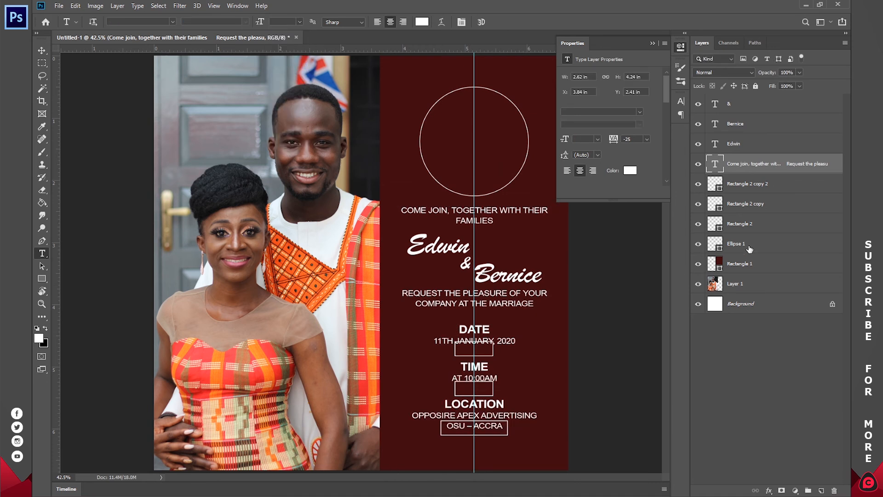
Move the three outline rectangles up so they frame the DATE, TIME and LOCATION headings again
{"action": "left_click", "coordinate": [741, 191]}
{"action": "key", "text": "v"}
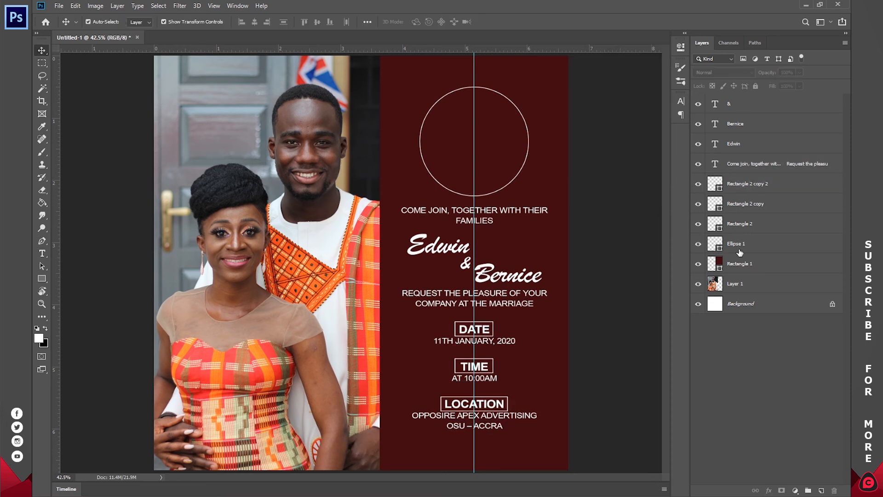
Give the circle on the dark red panel a solid white fill
{"action": "left_click", "coordinate": [737, 247]}
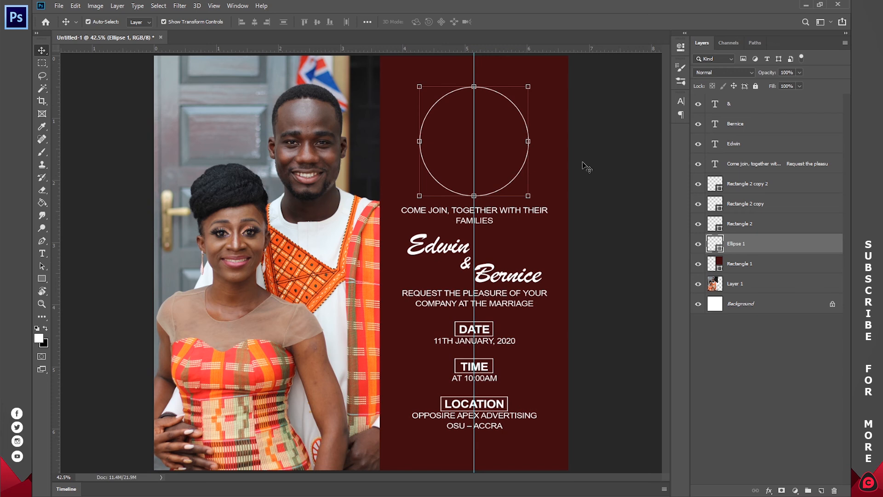
{"action": "key", "text": "u"}
{"action": "left_click", "coordinate": [141, 22]}
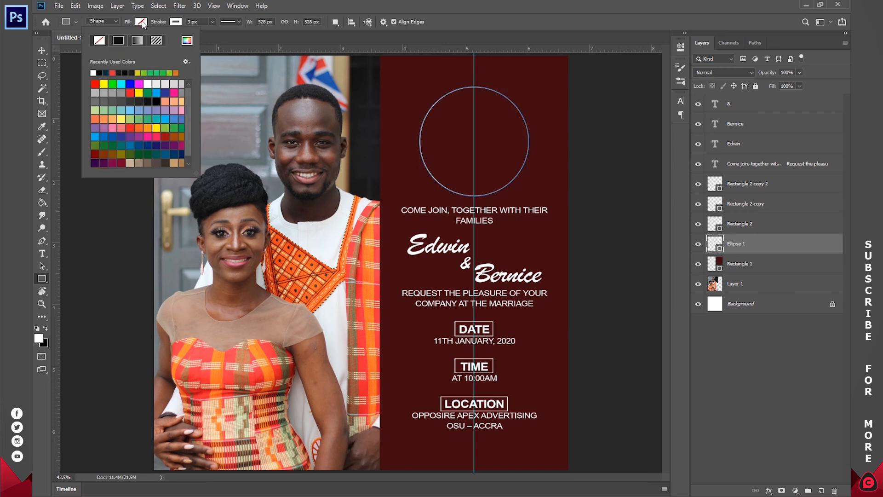
{"action": "left_click", "coordinate": [119, 42]}
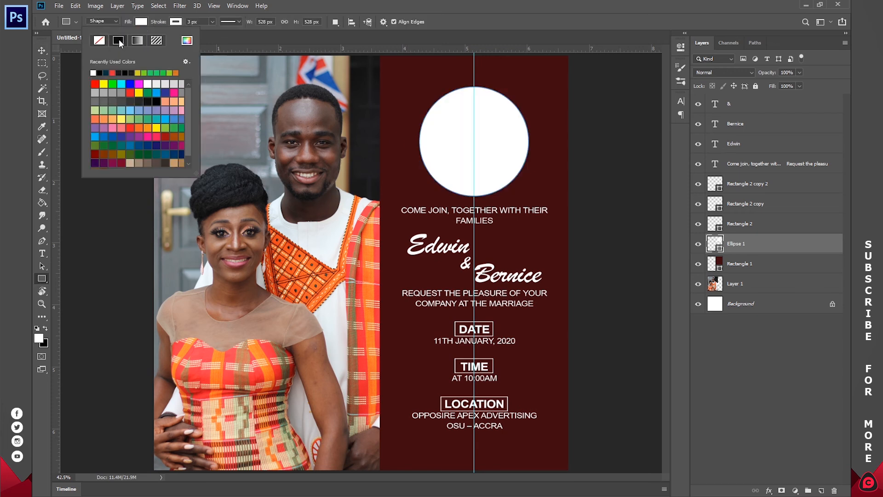
{"action": "key", "text": "Return"}
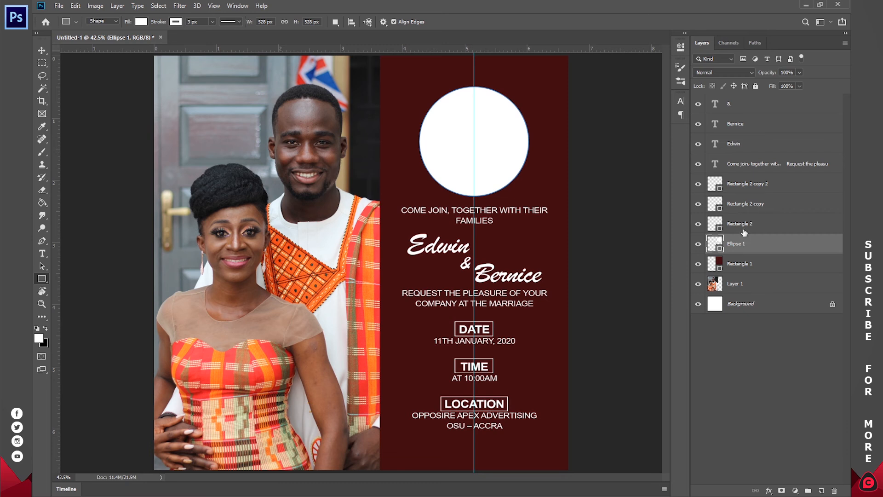
Shift all text layers and the heading outlines down together to leave more space beneath the white circle
{"action": "left_click", "coordinate": [745, 225]}
{"action": "left_click", "coordinate": [746, 107], "text": "shift"}
{"action": "key", "text": "v"}
{"action": "key", "text": "shift+Down"}
{"action": "key", "text": "shift+Down"}
{"action": "key", "text": "shift+Down"}
{"action": "key", "text": "shift+Down"}
{"action": "key", "text": "shift+Down"}
{"action": "key", "text": "shift+Down"}
{"action": "key", "text": "shift+Down"}
{"action": "key", "text": "shift+Down"}
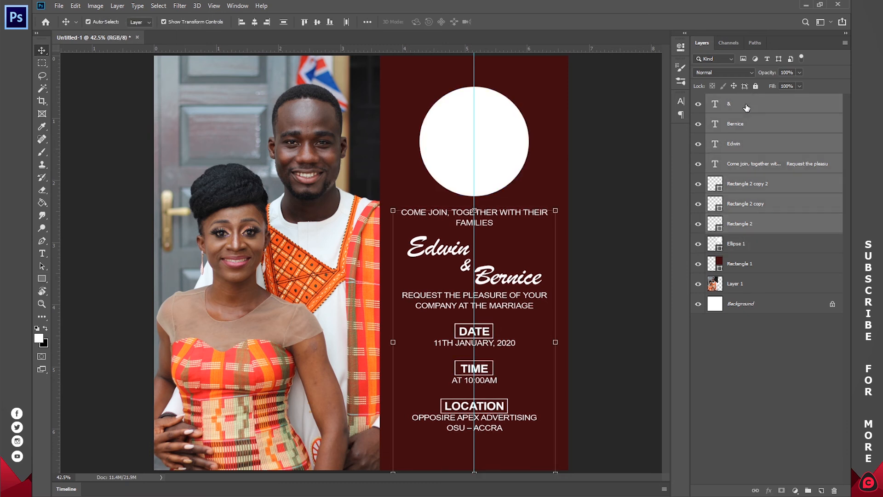
{"action": "key", "text": "shift+Down"}
{"action": "left_click", "coordinate": [769, 440]}
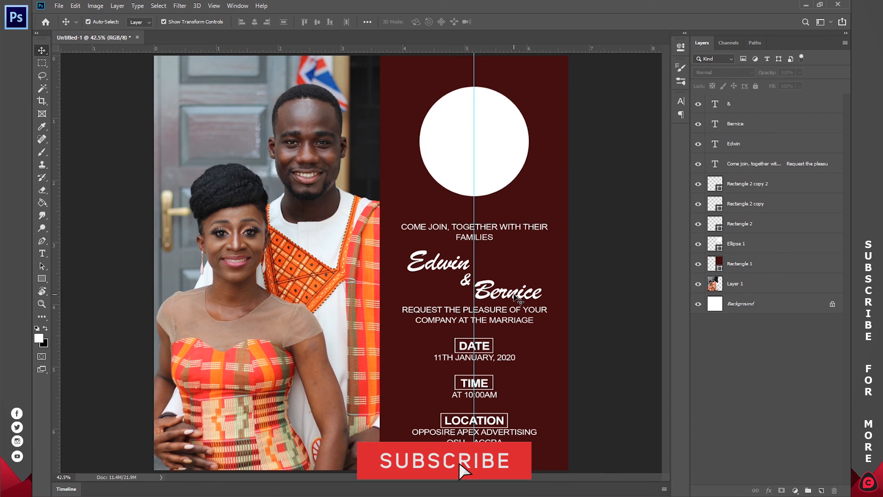
Duplicate the couple's two name layers and the ampersand, and move the copies up over the white circle
{"action": "left_click", "coordinate": [748, 144]}
{"action": "left_click", "coordinate": [749, 108], "text": "shift"}
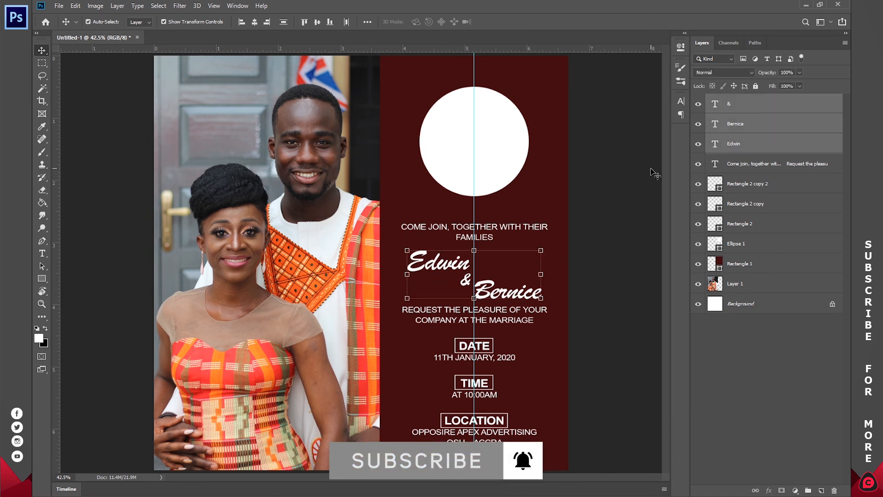
{"action": "key", "text": "ctrl+j"}
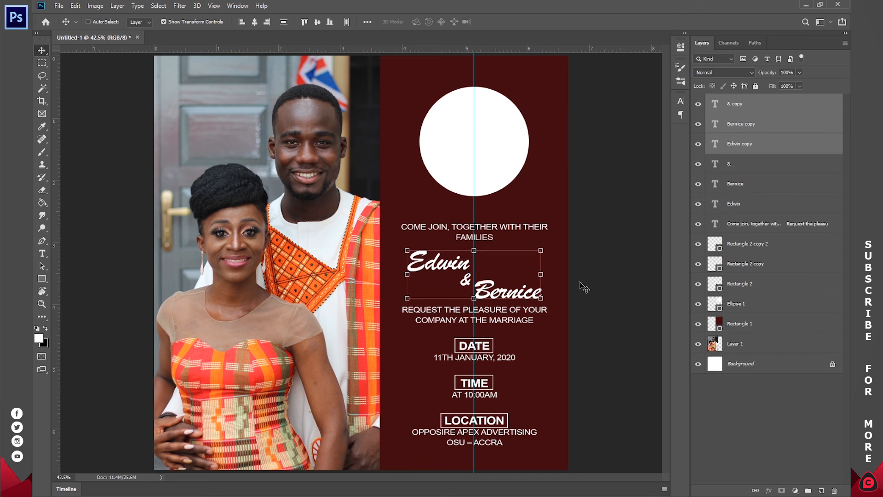
{"action": "left_click_drag", "start_coordinate": [555, 340], "coordinate": [547, 207]}
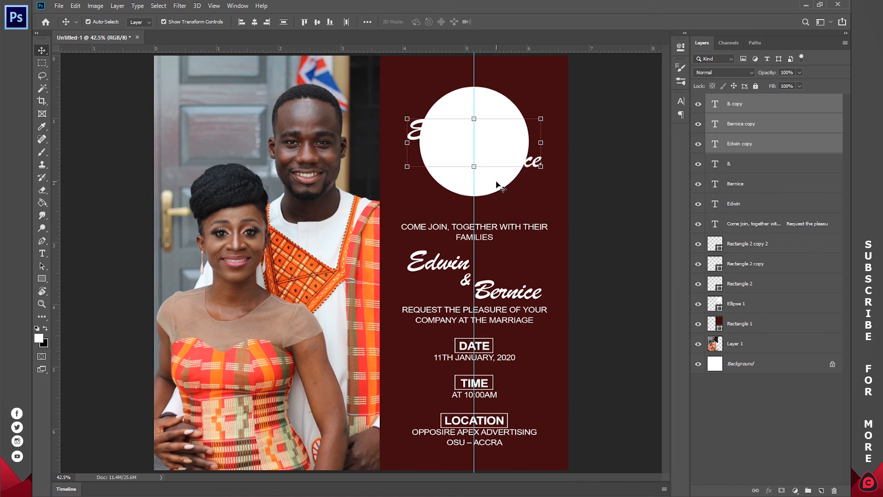
{"action": "left_click", "coordinate": [762, 392]}
Recolour the duplicated groom's and bride's names with dark red #400b10 sampled from the panel
{"action": "double_click", "coordinate": [716, 146]}
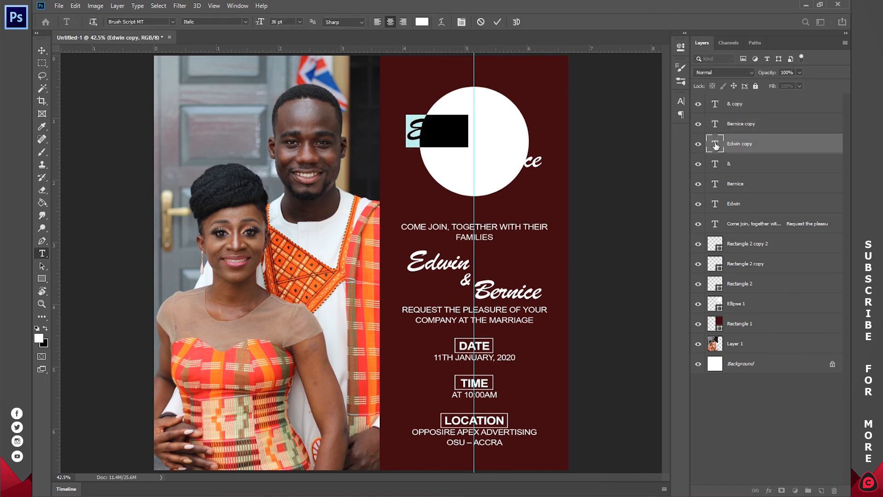
{"action": "left_click", "coordinate": [422, 22]}
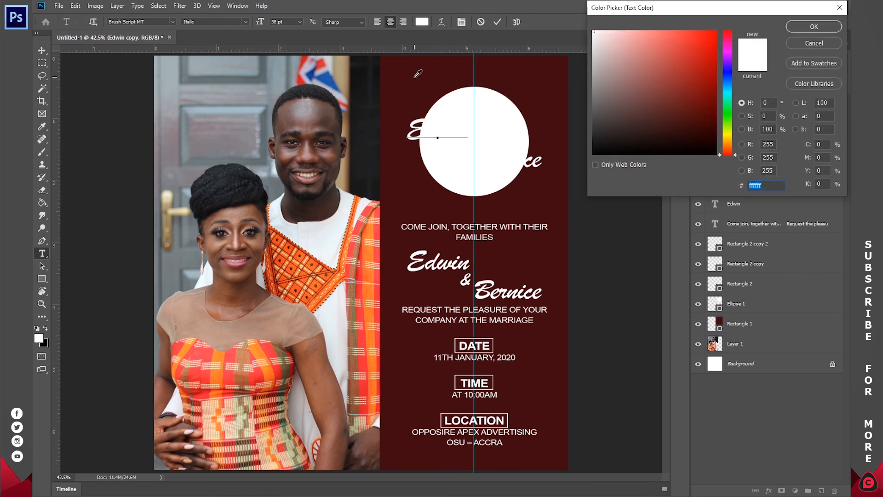
{"action": "left_click", "coordinate": [419, 74]}
{"action": "left_click", "coordinate": [813, 27]}
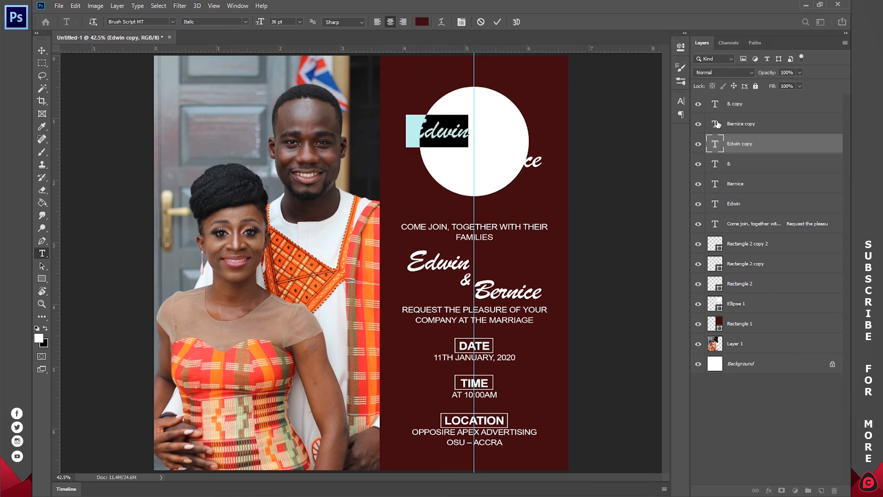
{"action": "double_click", "coordinate": [714, 123]}
{"action": "left_click", "coordinate": [426, 26]}
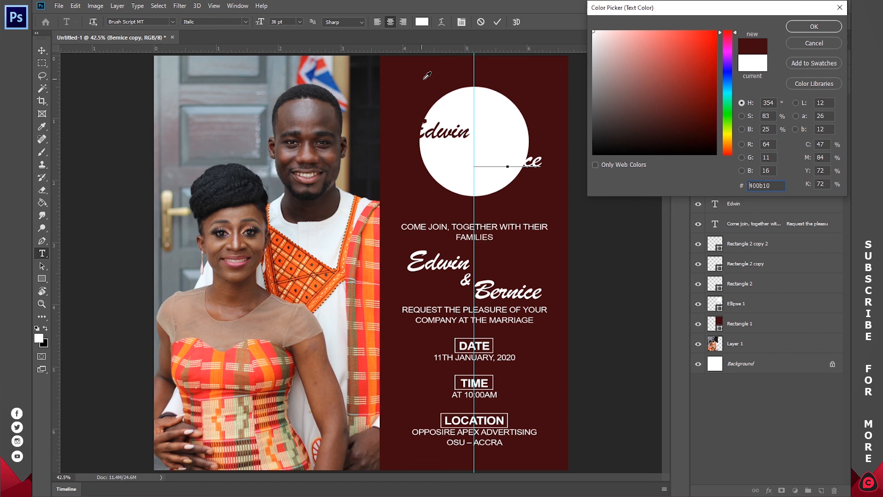
{"action": "left_click", "coordinate": [814, 26]}
Recolour the duplicated ampersand in the white circle with the same dark red #400b10 as the names
{"action": "double_click", "coordinate": [715, 104]}
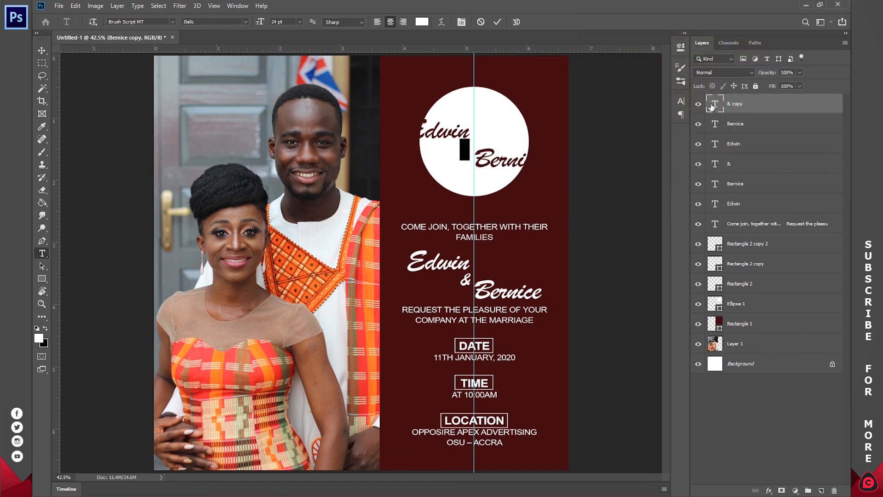
{"action": "left_click", "coordinate": [422, 21]}
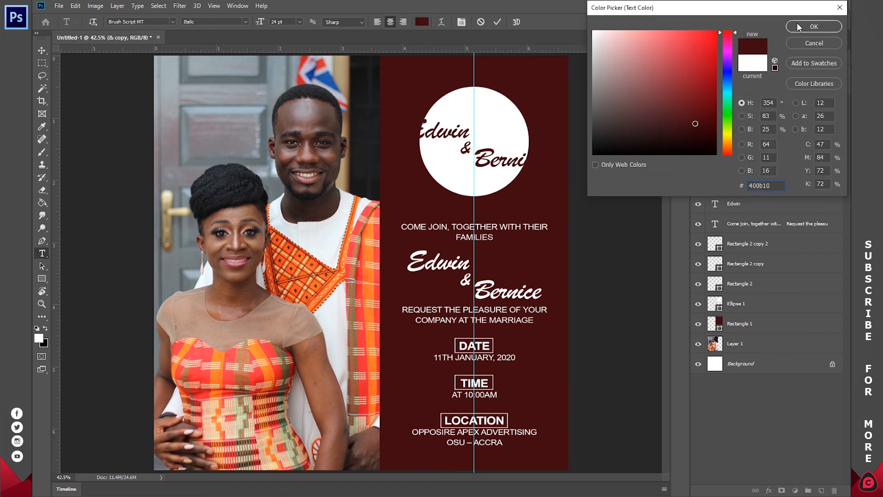
{"action": "left_click", "coordinate": [813, 27]}
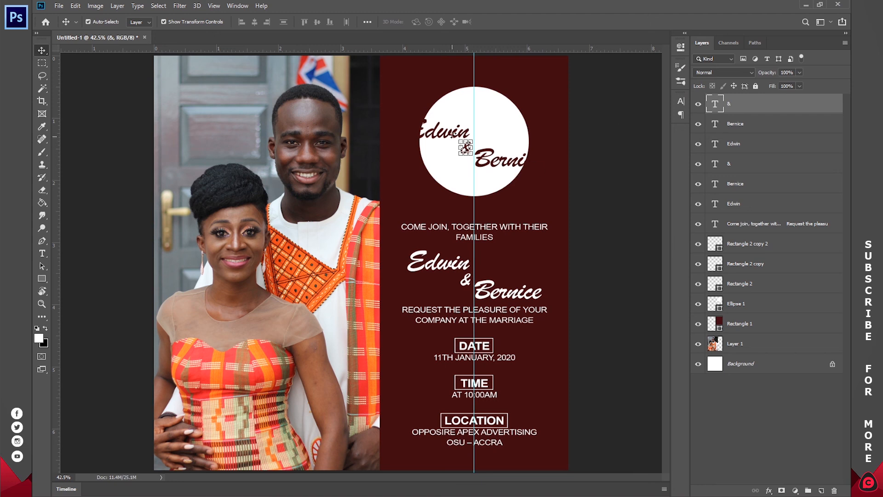
Stack the groom's name, ampersand and bride's name copies vertically, centred on the guide inside the white circle
{"action": "key", "text": "ctrl+t"}
{"action": "left_click", "coordinate": [499, 23]}
{"action": "left_click", "coordinate": [733, 144]}
{"action": "left_click_drag", "start_coordinate": [486, 191], "coordinate": [527, 189]}
{"action": "left_click", "coordinate": [746, 123]}
{"action": "left_click", "coordinate": [727, 105]}
{"action": "left_click_drag", "start_coordinate": [491, 118], "coordinate": [494, 125]}
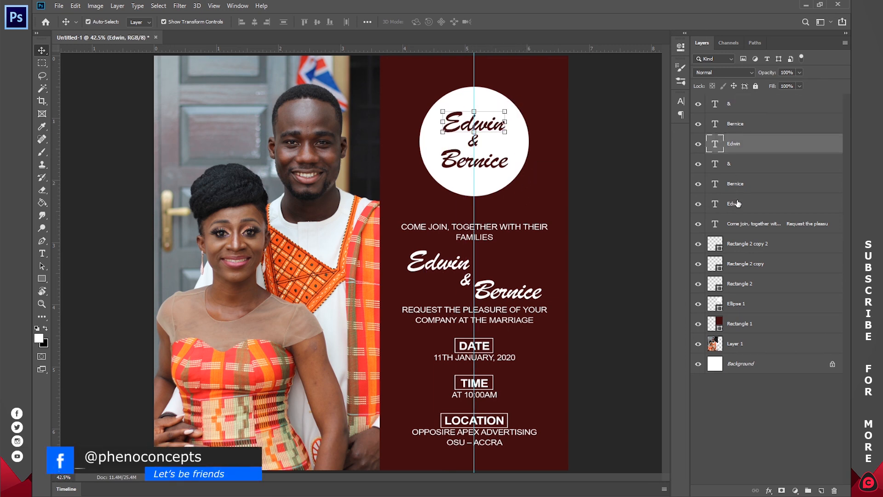
Scale the white circle down slightly and recentre it around the stacked names
{"action": "left_click", "coordinate": [744, 311]}
{"action": "key", "text": "ctrl+t"}
{"action": "left_click_drag", "start_coordinate": [529, 196], "coordinate": [519, 186]}
{"action": "left_click_drag", "start_coordinate": [496, 131], "coordinate": [503, 136]}
{"action": "left_click", "coordinate": [496, 23]}
Hide the vertical guide through the dark red panel to review the whole invitation without it
{"action": "key", "text": "z"}
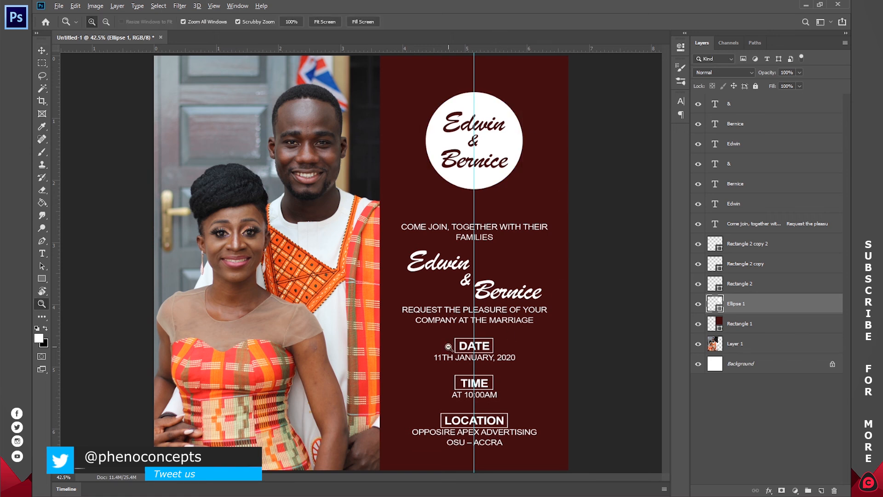
{"action": "left_click", "coordinate": [392, 315], "text": "alt"}
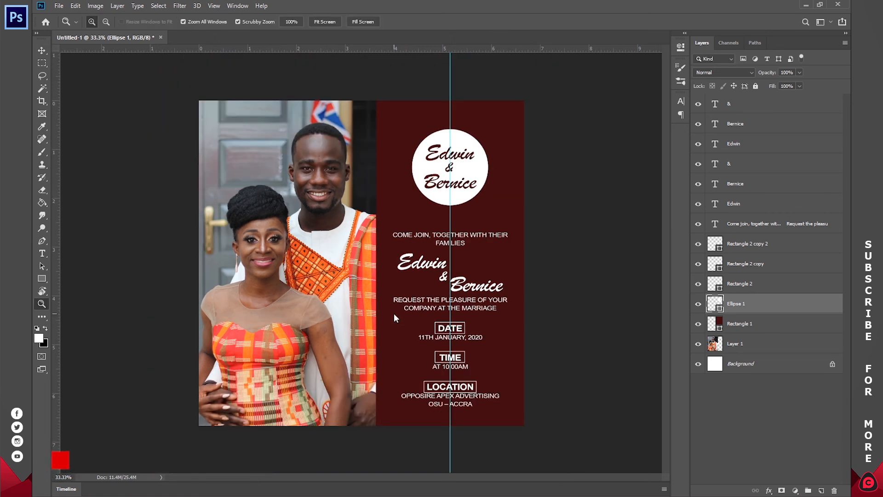
{"action": "key", "text": "ctrl+s"}
{"action": "left_click", "coordinate": [403, 293]}
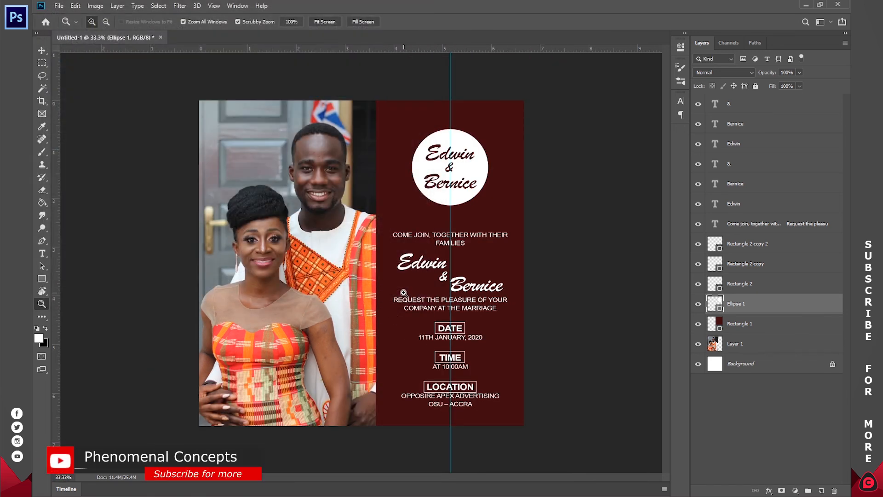
{"action": "key", "text": "v"}
{"action": "key", "text": "ctrl+semicolon"}
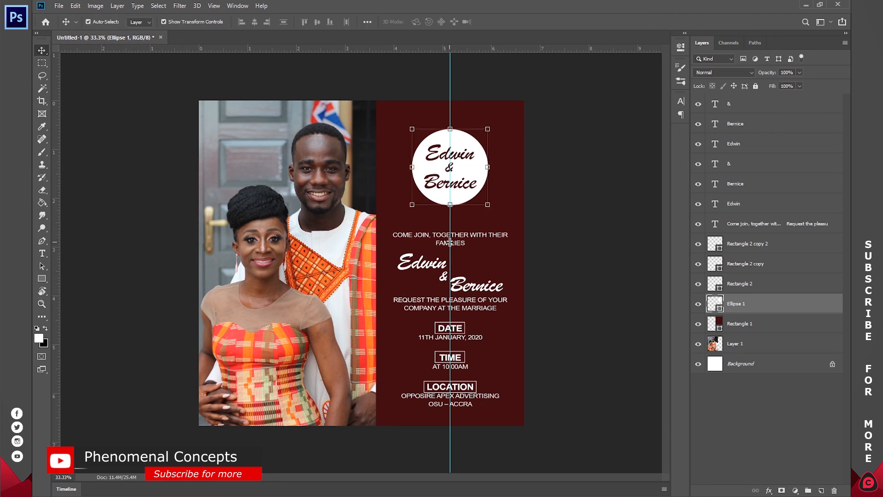